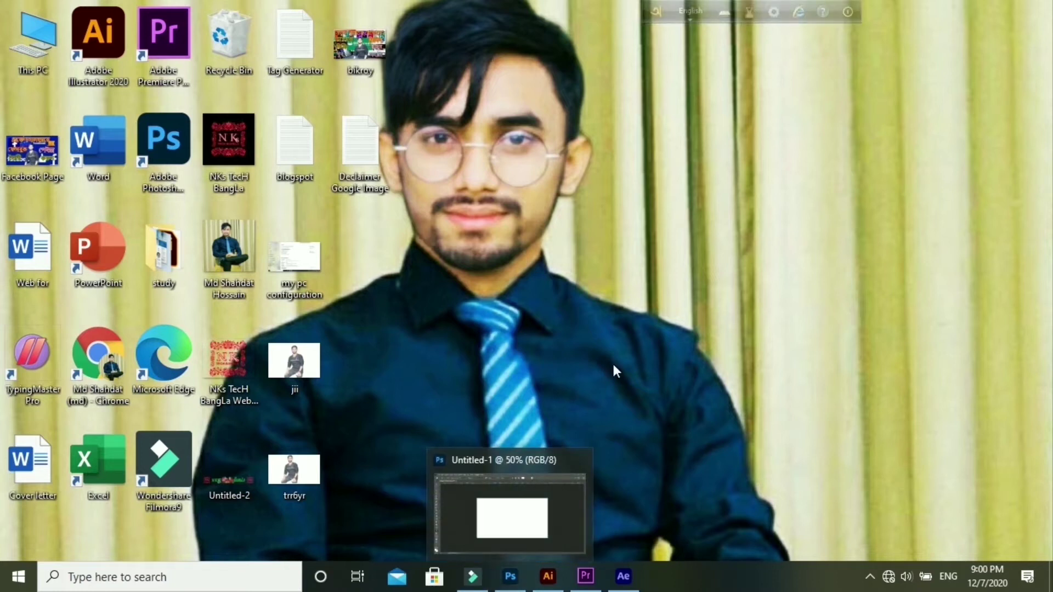
Switch to Photoshop and write the Bangla text "কে সে" on the canvas in 30 pt Nirmala UI
click(521, 580)
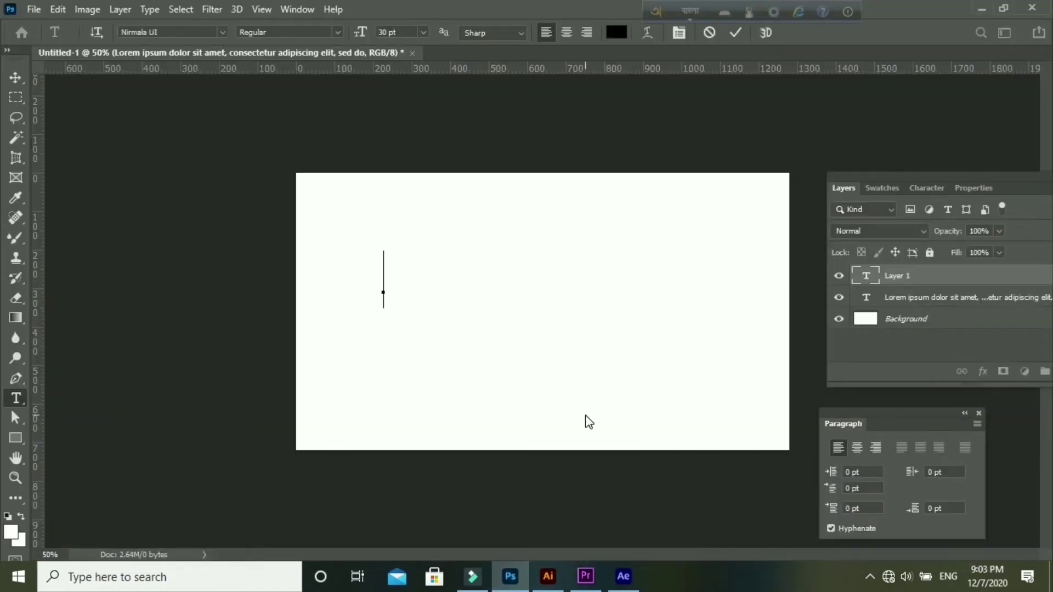
text(ক)
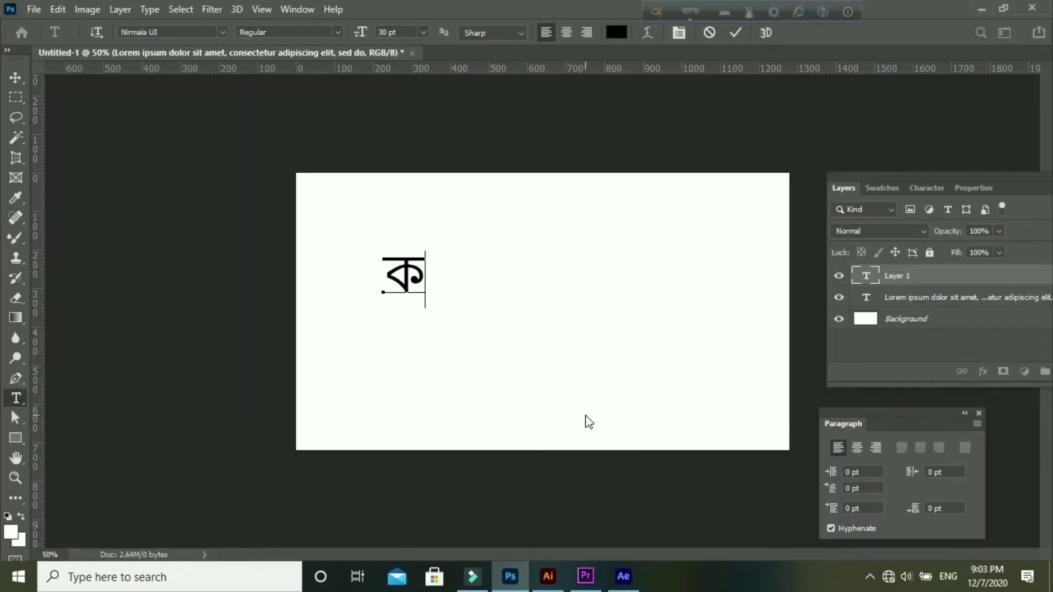
text(ে)
text(সে)
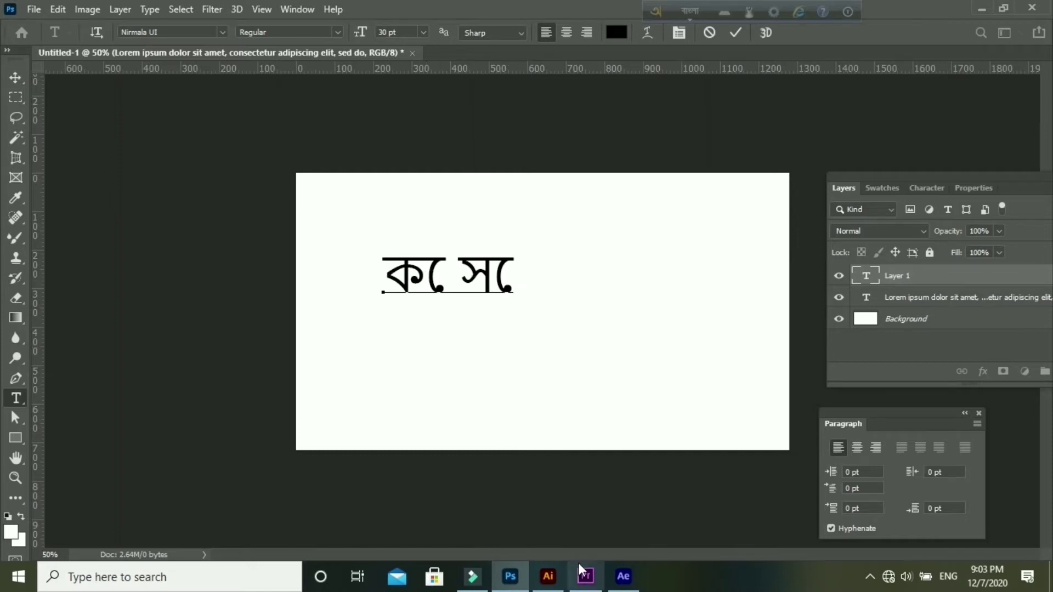
Switch to Illustrator and write the Bangla text "কে সে আল্লাহ লো" on the artboard in 118 pt Nirmala UI
click(549, 577)
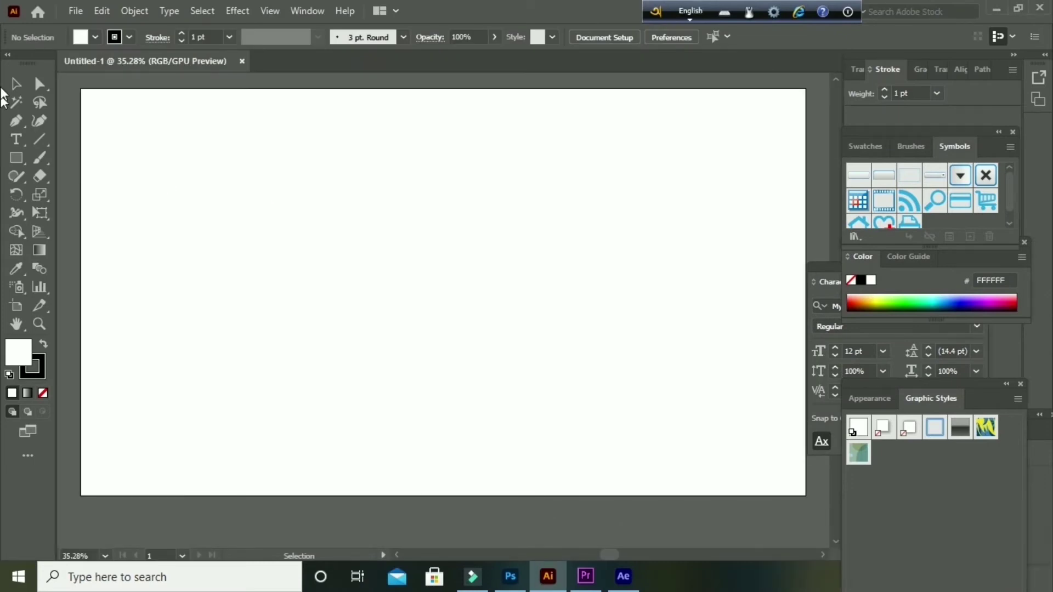
click(15, 140)
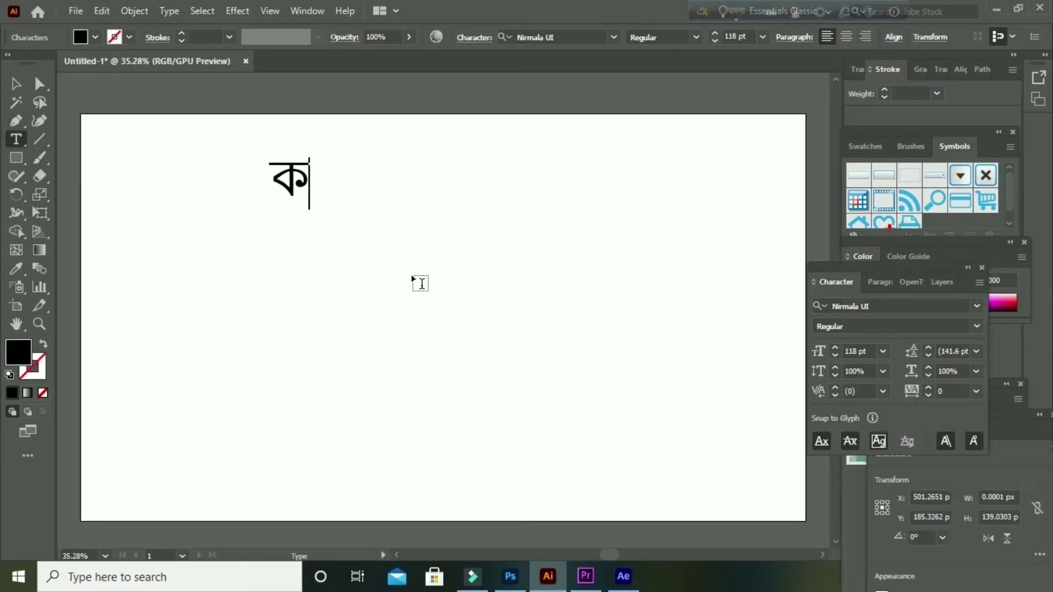
text(ে সে )
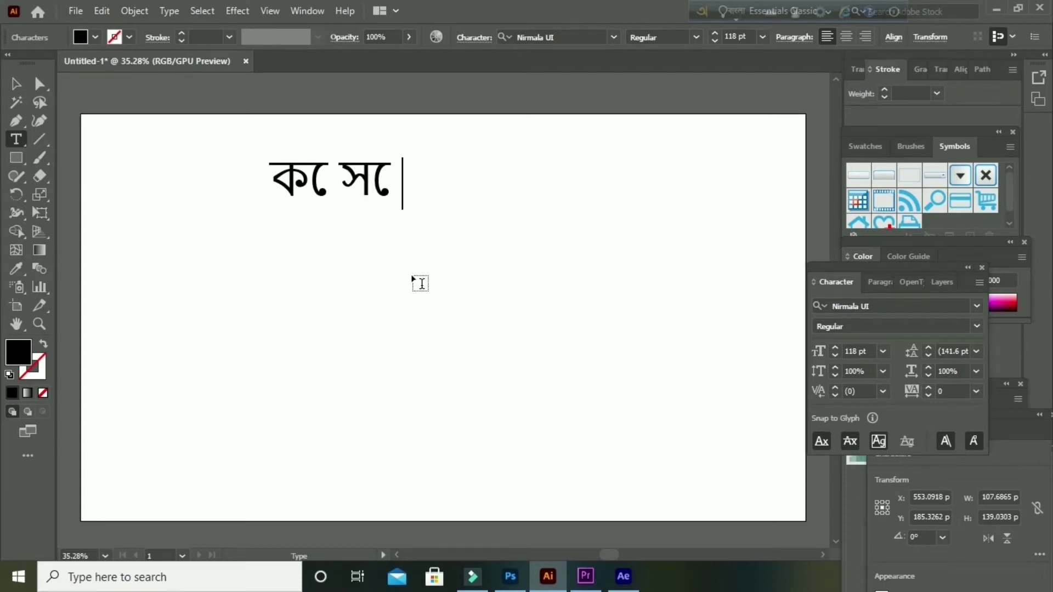
text(আল)
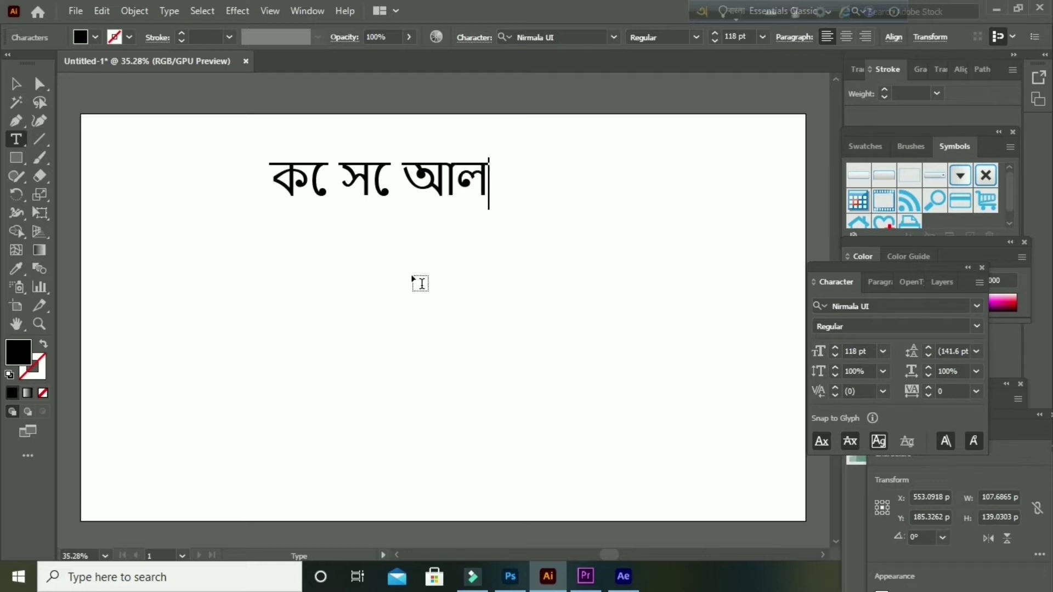
text(্লা)
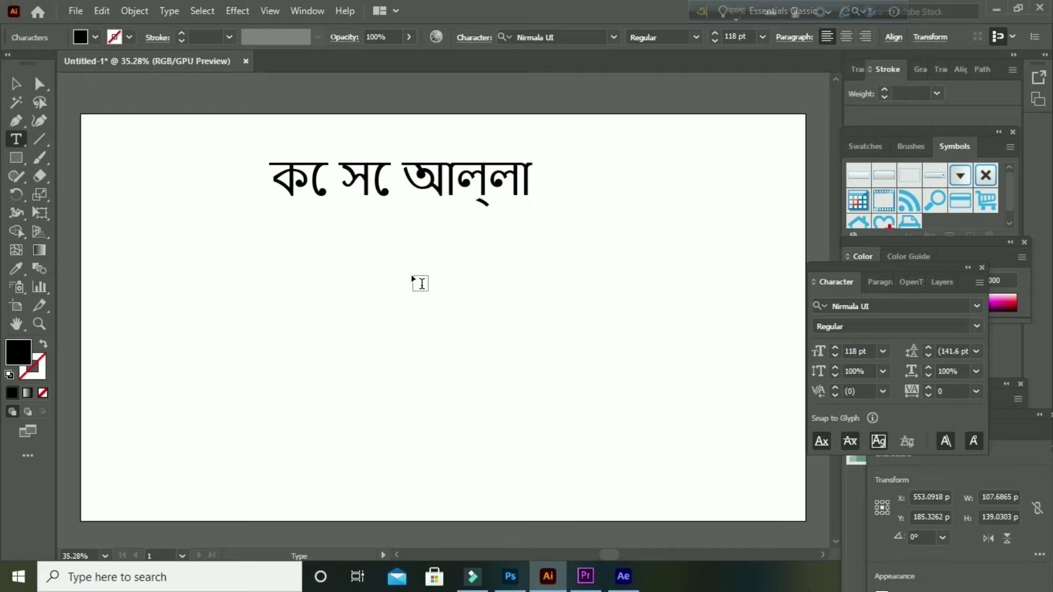
text(হ লো)
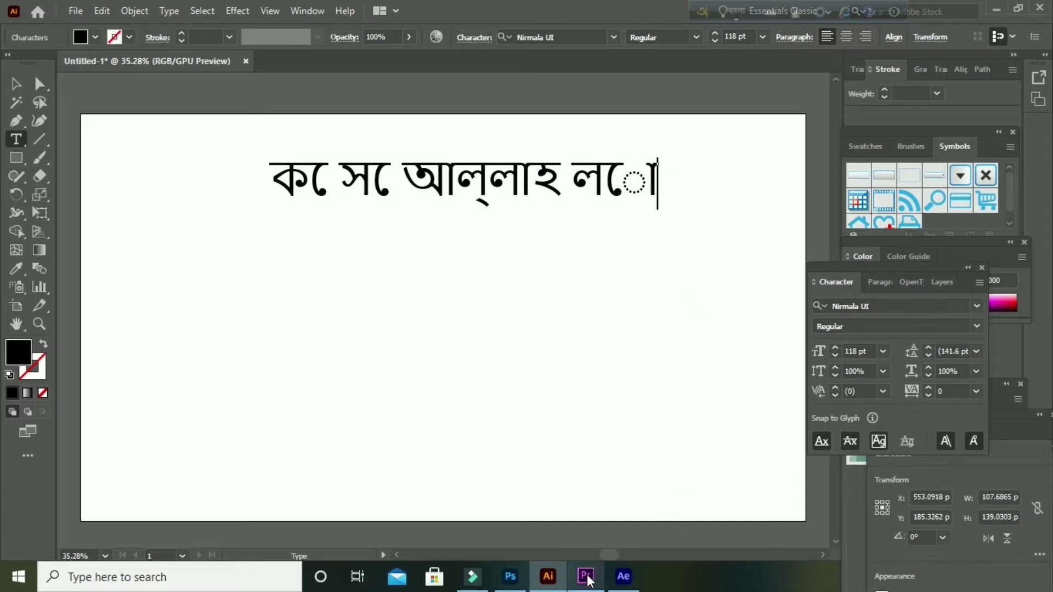
Switch to After Effects and write the red Bangla text "পে কে আল্লাহ" over the video in Comp 1
click(623, 576)
text(প)
key(BackSpace)
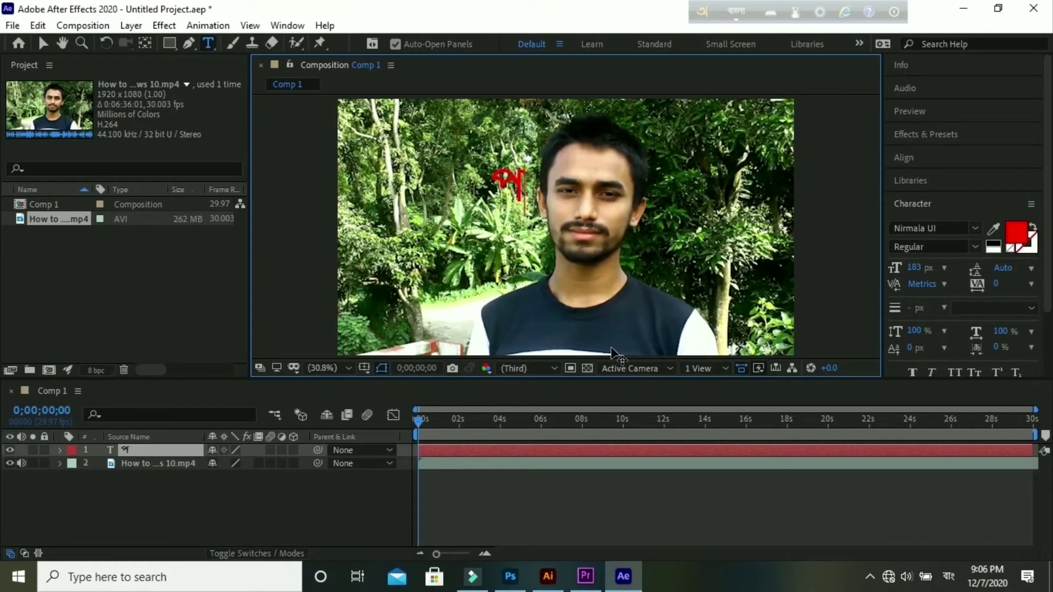
text(ে)
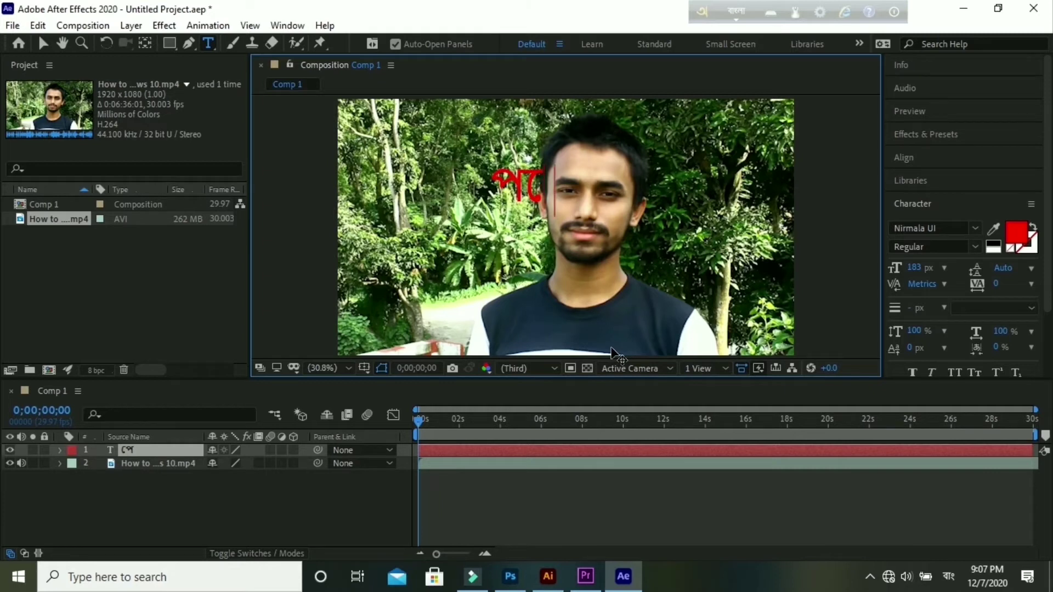
text( কে)
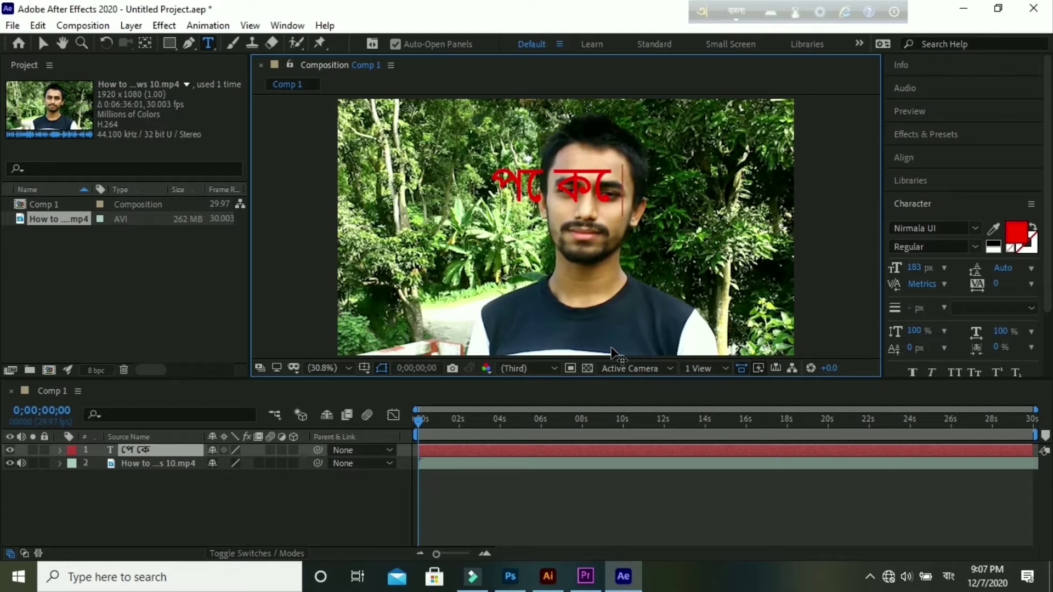
text( আল্)
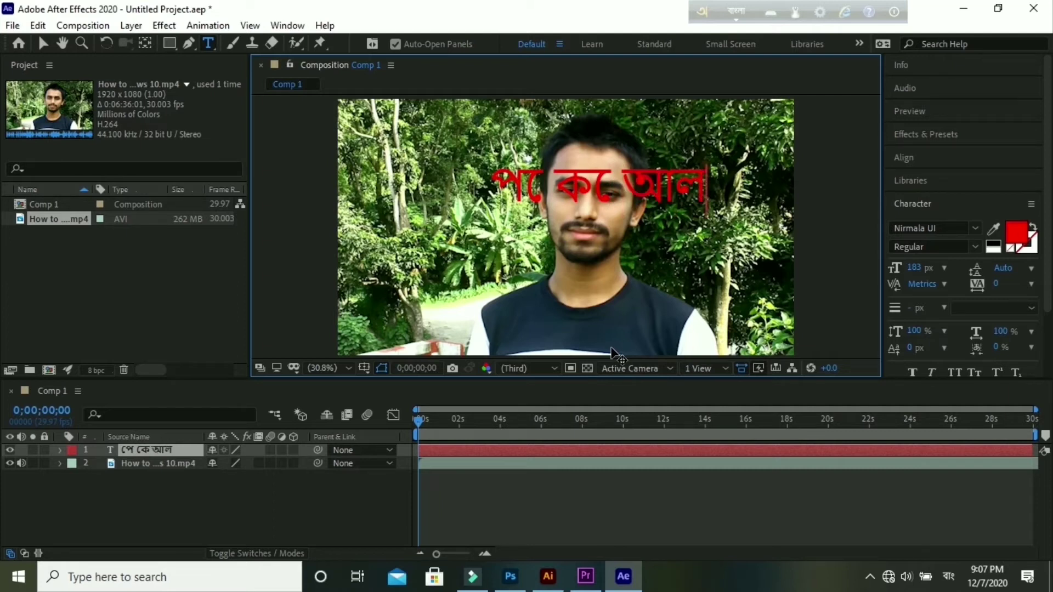
text(লা)
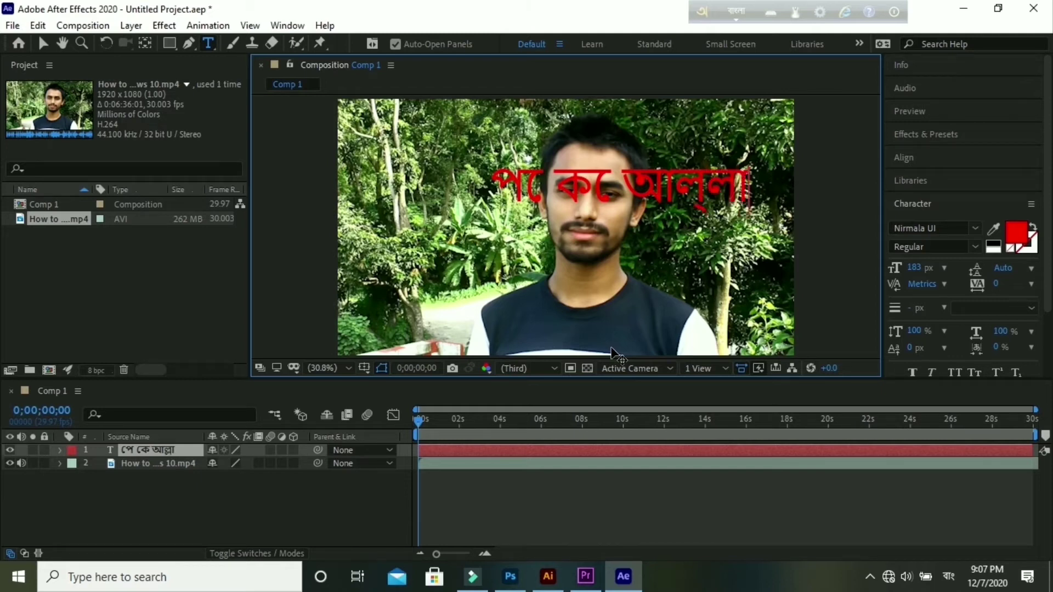
text(হ)
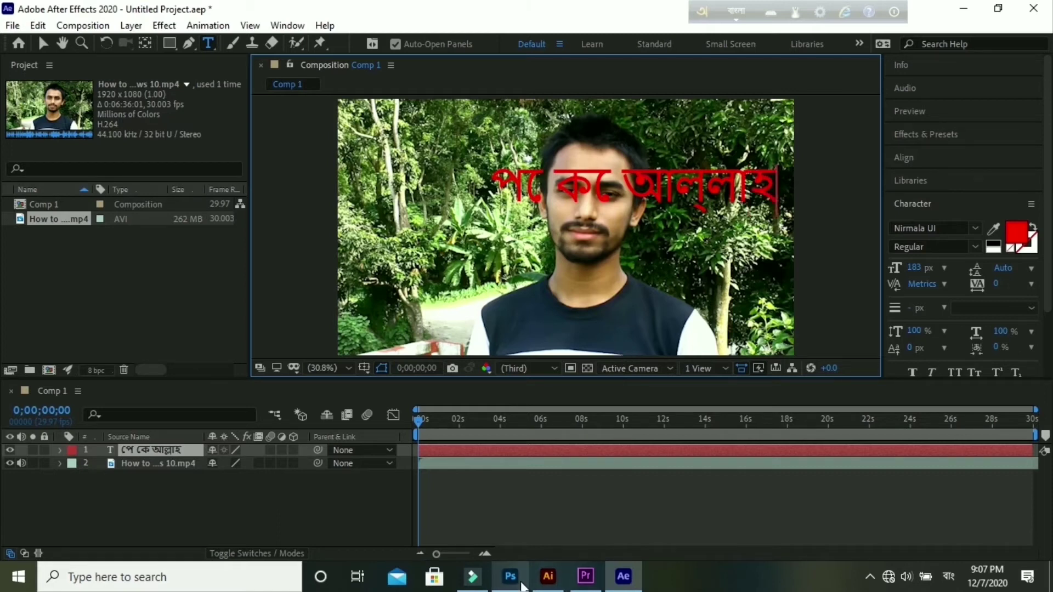
Switch to Premiere Pro, write "কে সে" over the MVI_3911 video in AdorshoLipi, and set its font size to 290
click(510, 576)
click(548, 576)
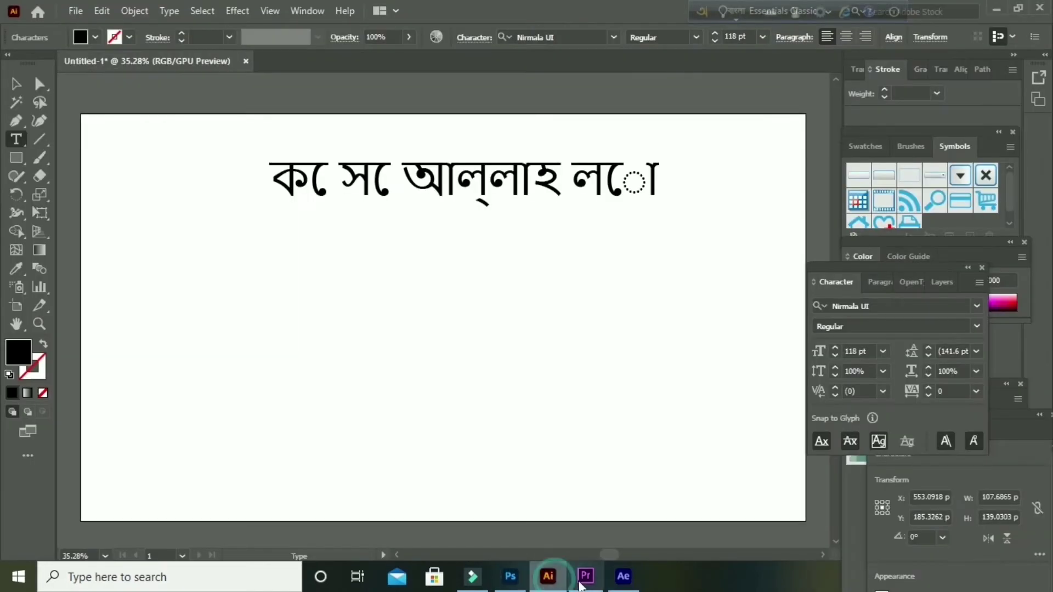
click(582, 583)
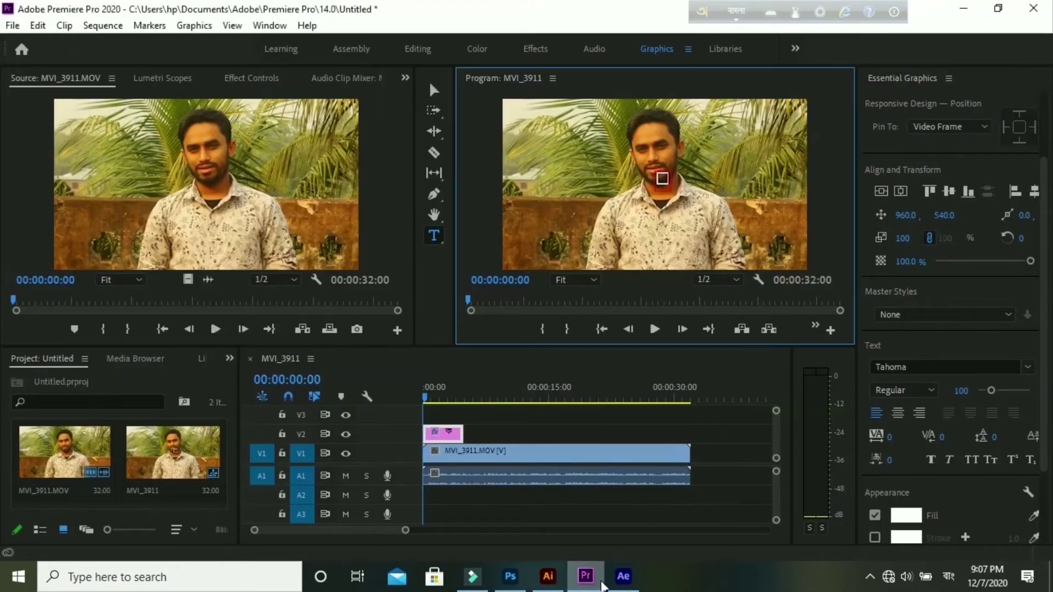
click(624, 577)
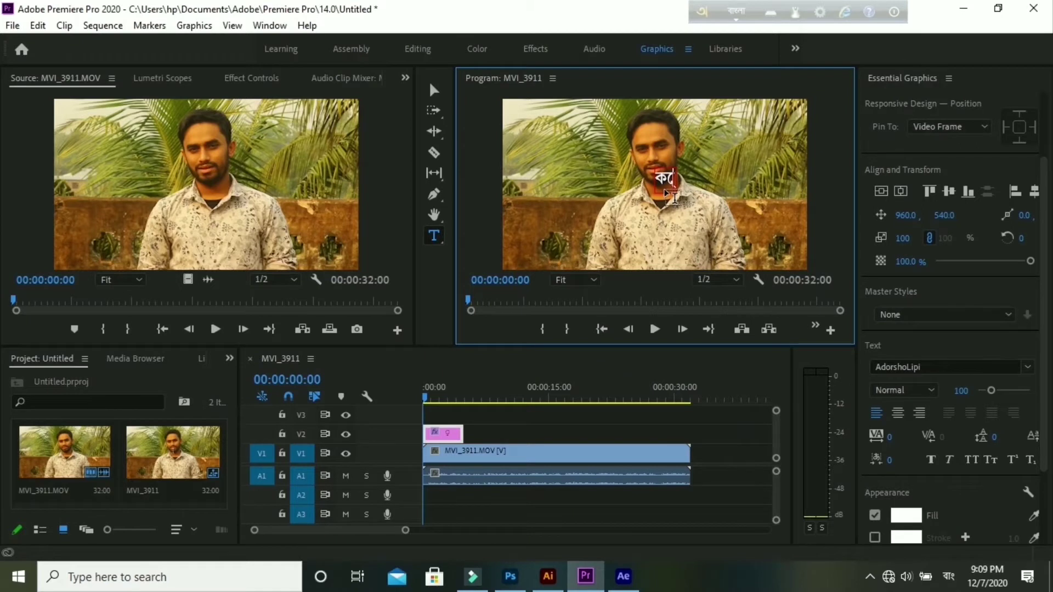
text(ে সে)
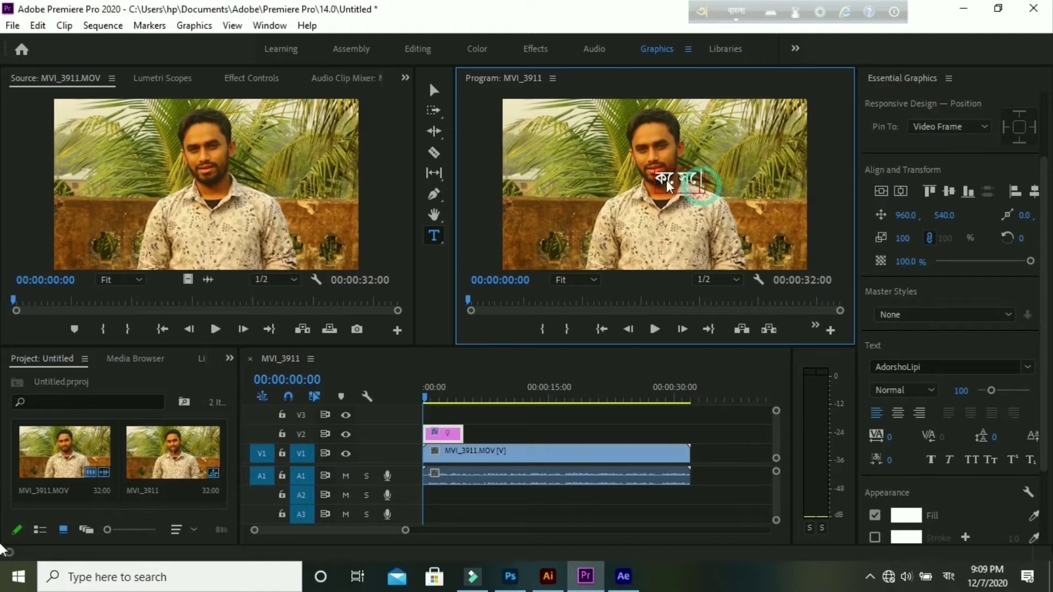
drag(991, 390, 1018, 390)
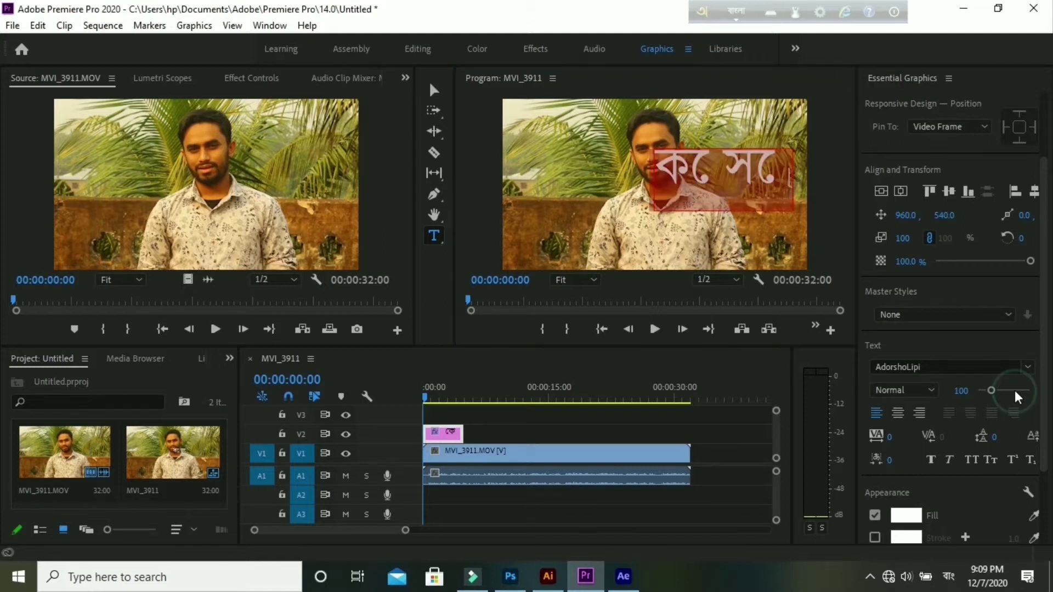
Replace the Bangla title text on the video with "াআল্লাহ"
click(782, 186)
key(BackSpace)
key(BackSpace)
key(BackSpace)
key(BackSpace)
key(BackSpace)
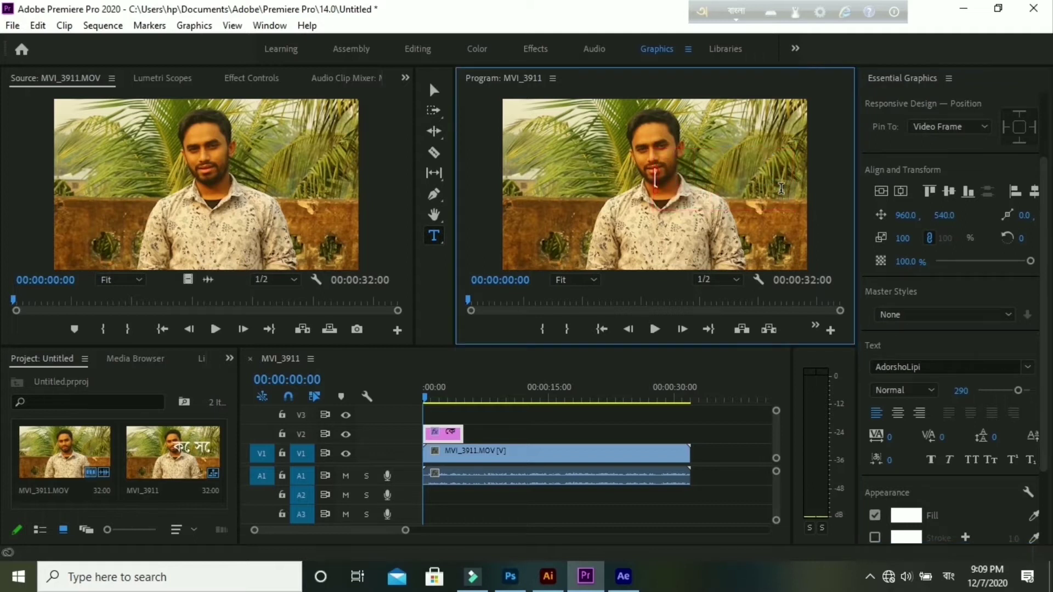
text(াআ)
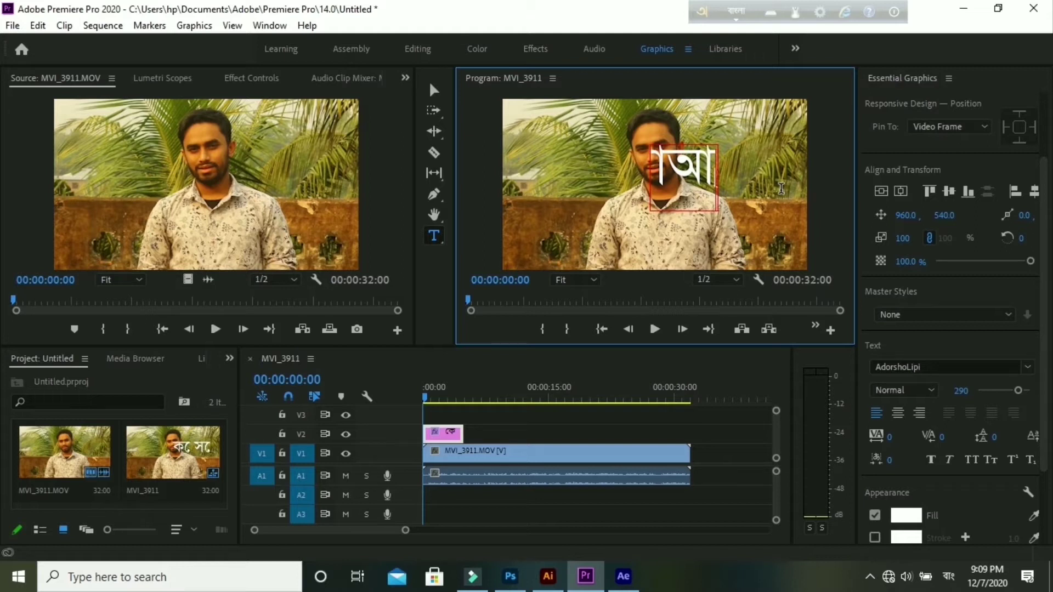
text(ল্ল)
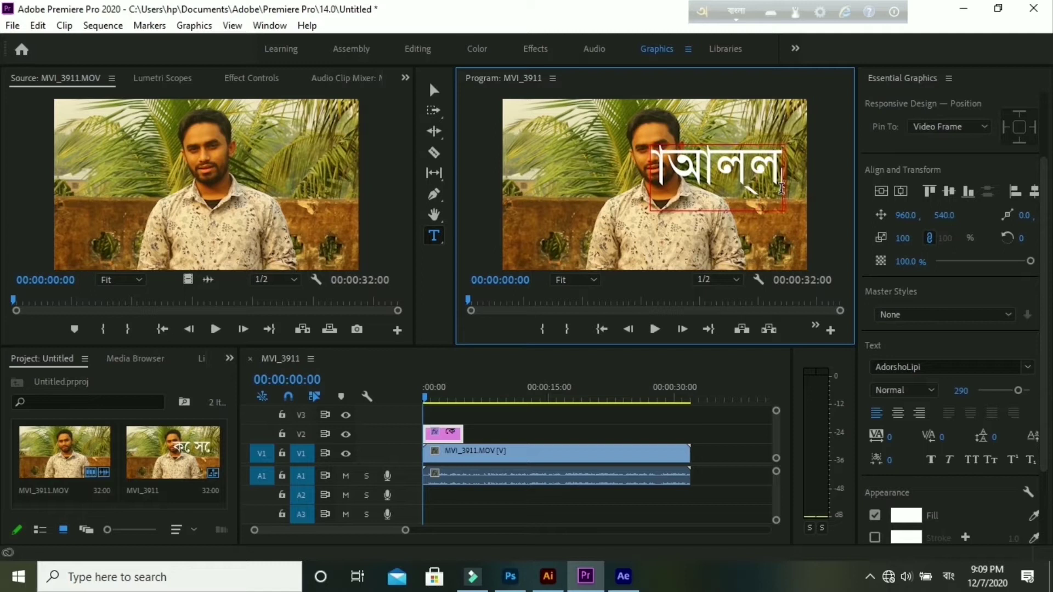
text(াহ)
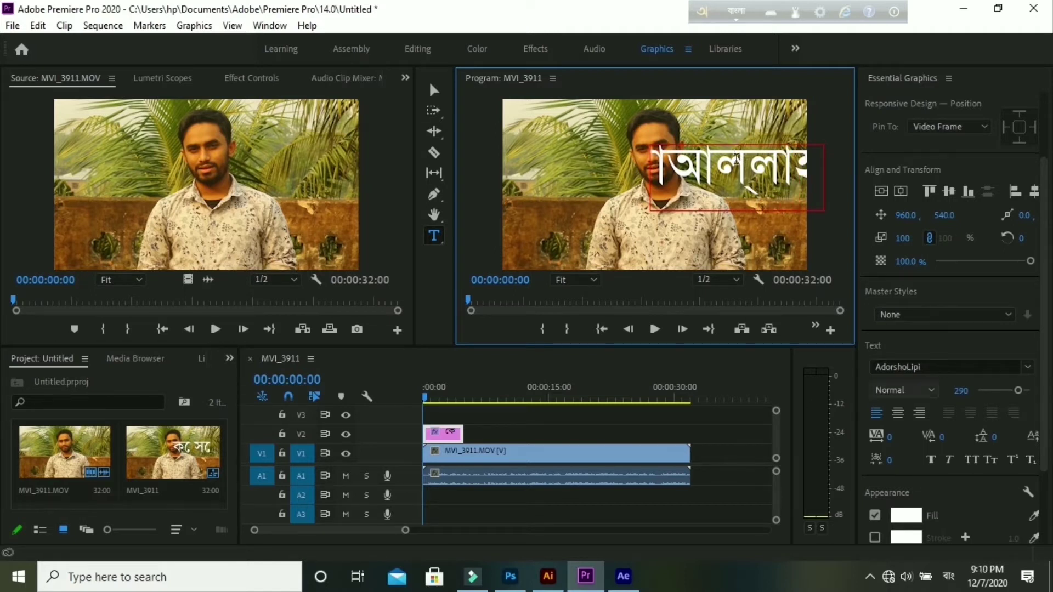
Return to Photoshop and set Avro Keyboard's global output to ANSI (Experimental), accepting ANSI use anyway and saving the settings
key(alt+Tab)
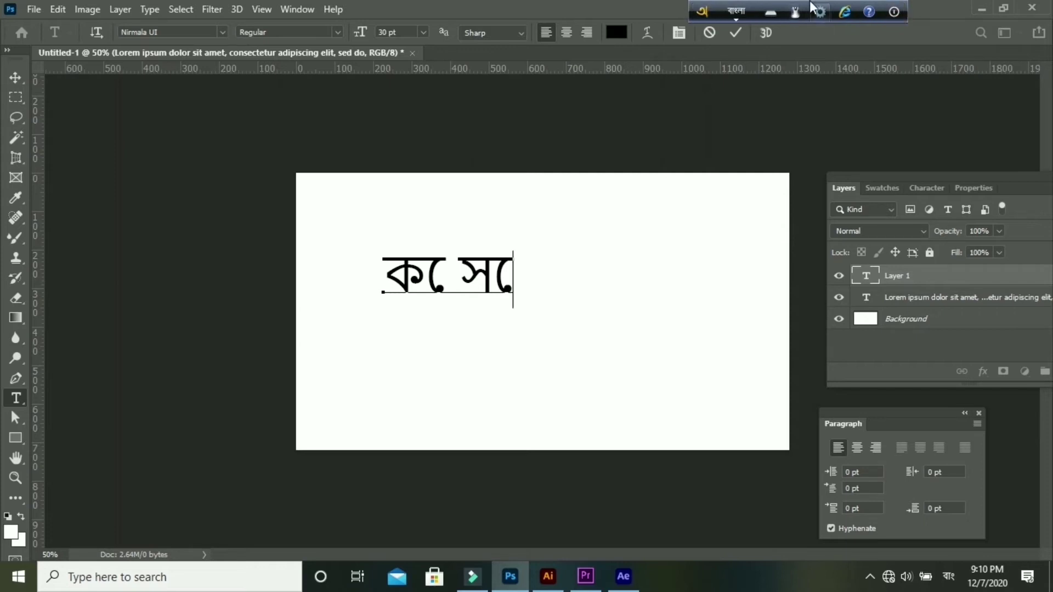
click(703, 13)
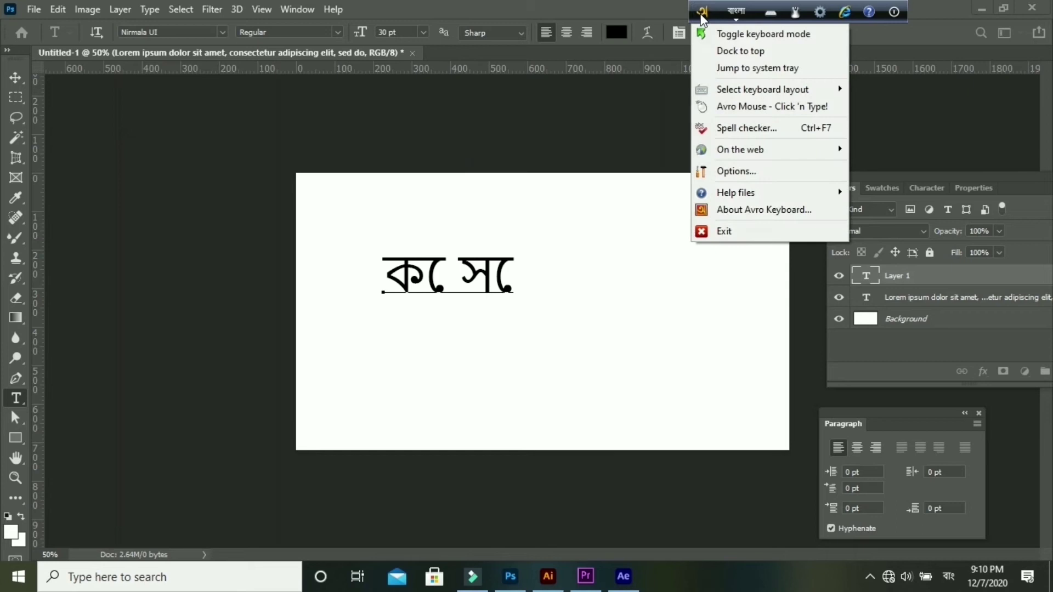
click(753, 173)
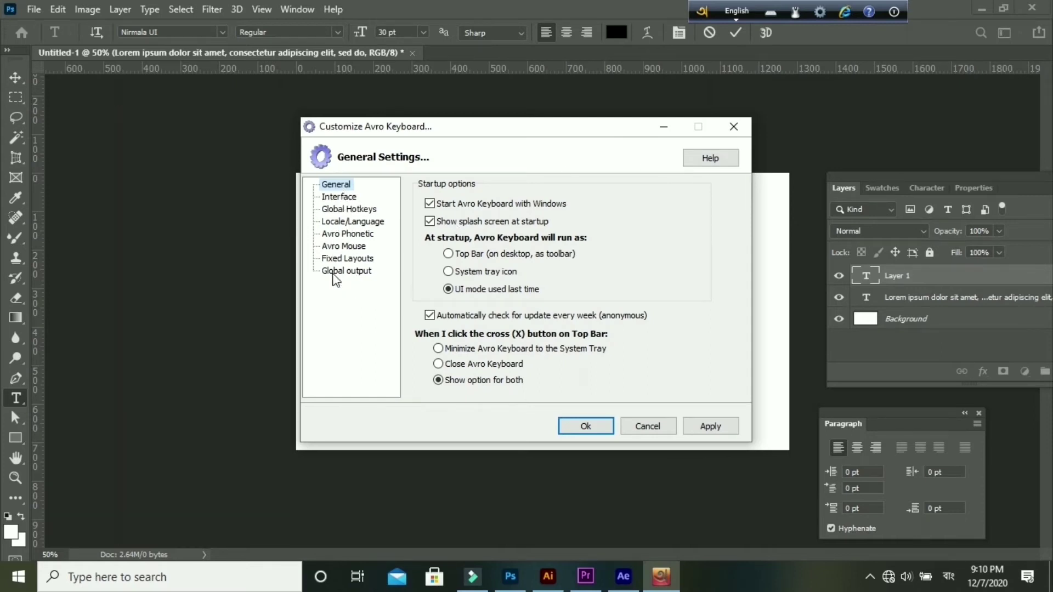
click(333, 272)
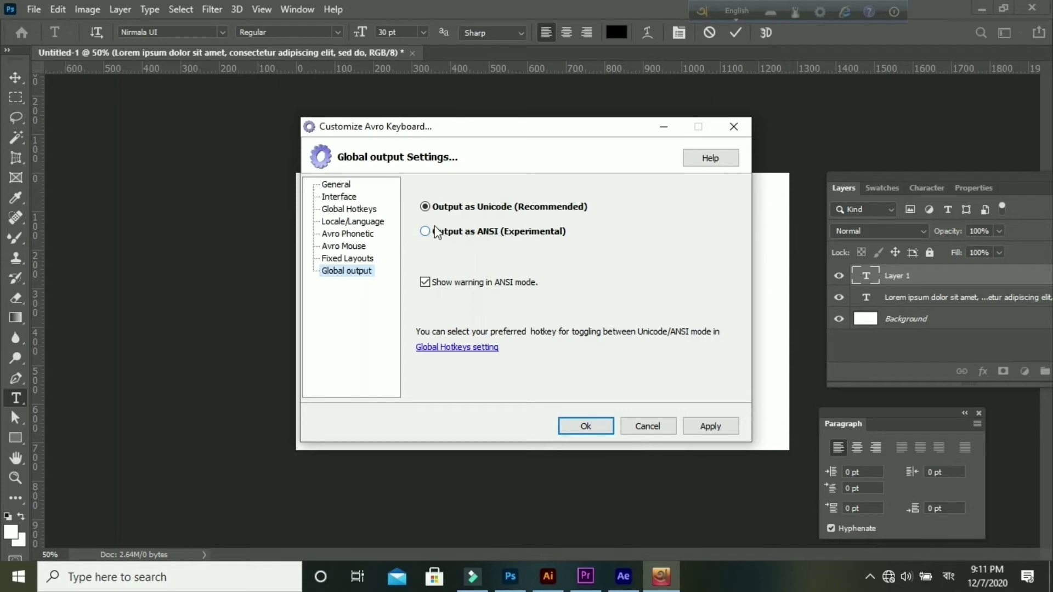
click(426, 231)
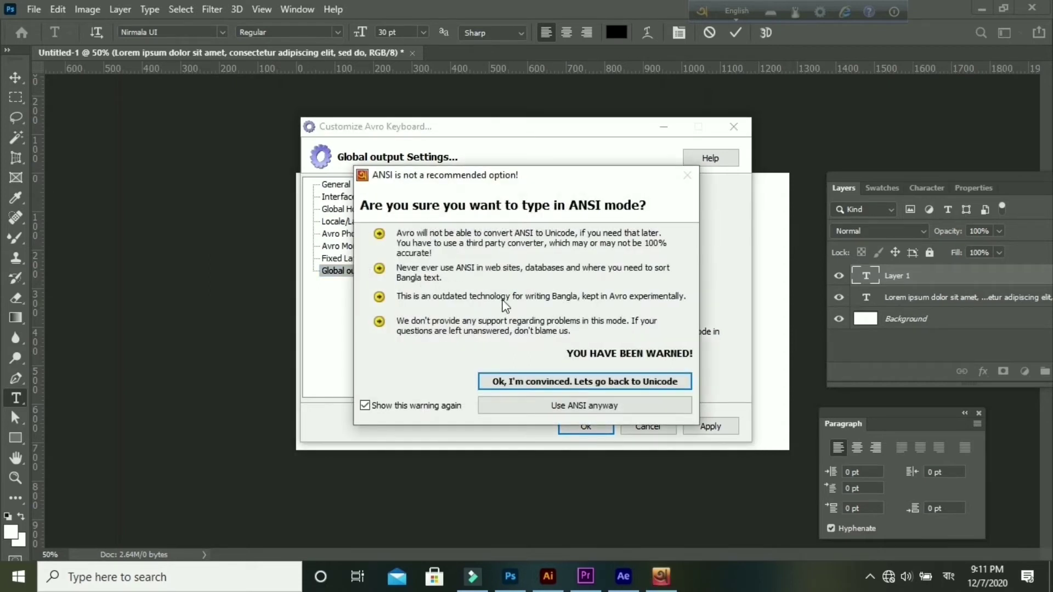
click(585, 407)
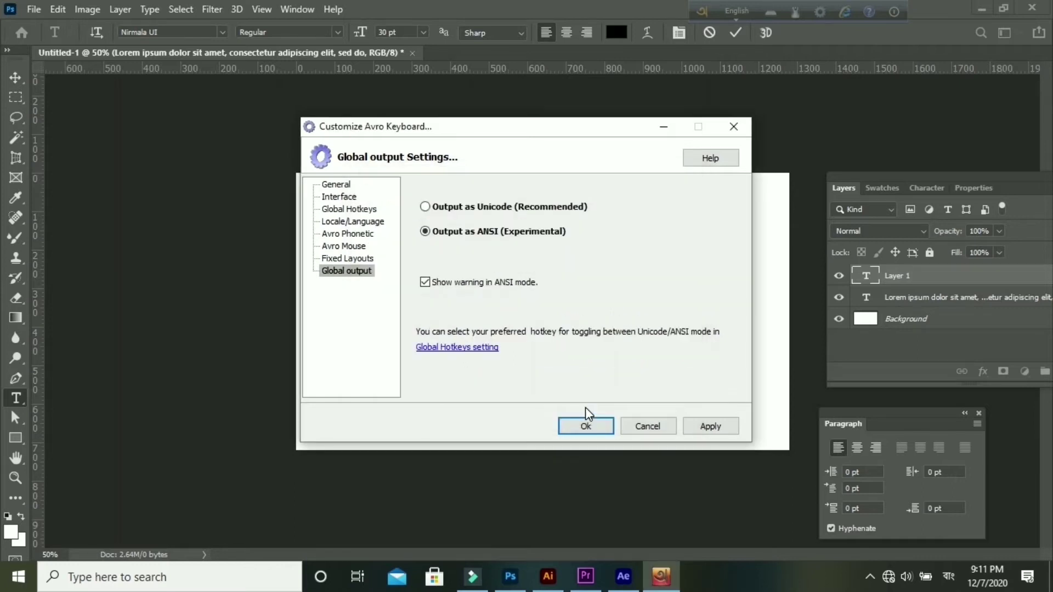
click(718, 427)
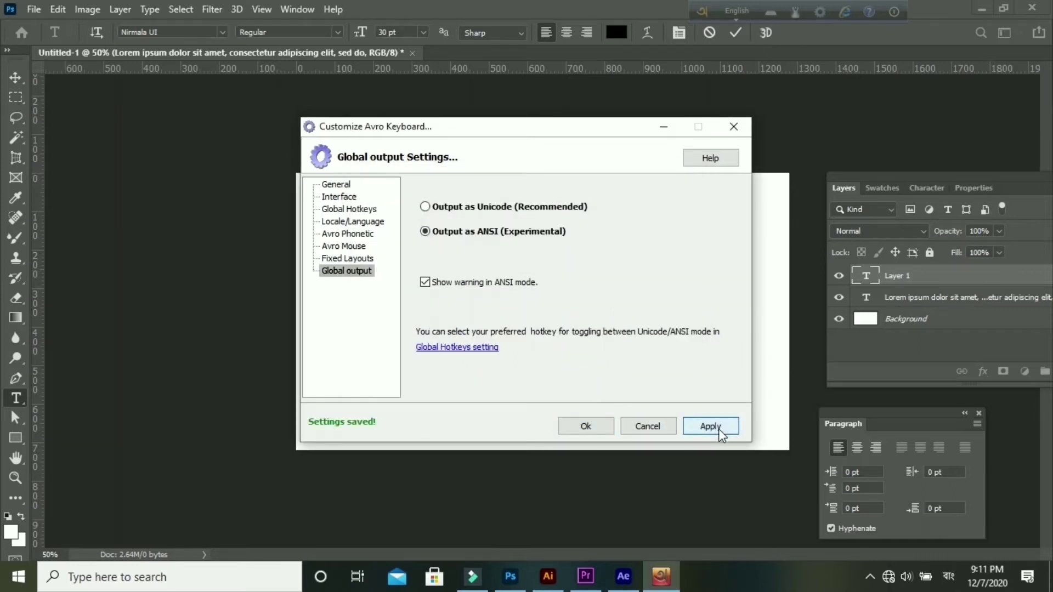
click(592, 427)
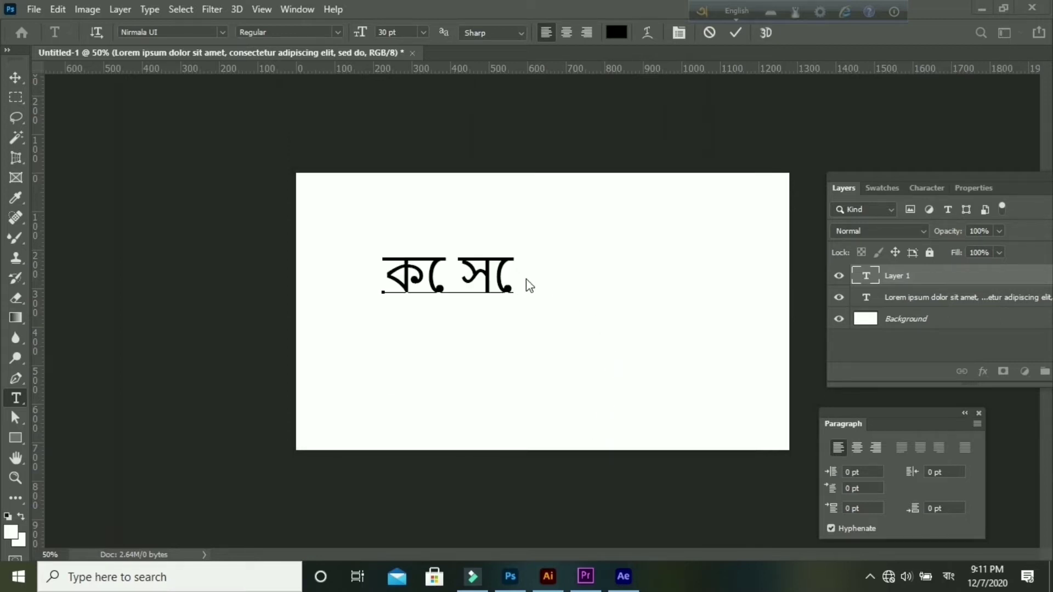
Switch Avro Keyboard to Bangla and write "কে সে নো" on the canvas in Siyam Rupali ANSI
key(F12)
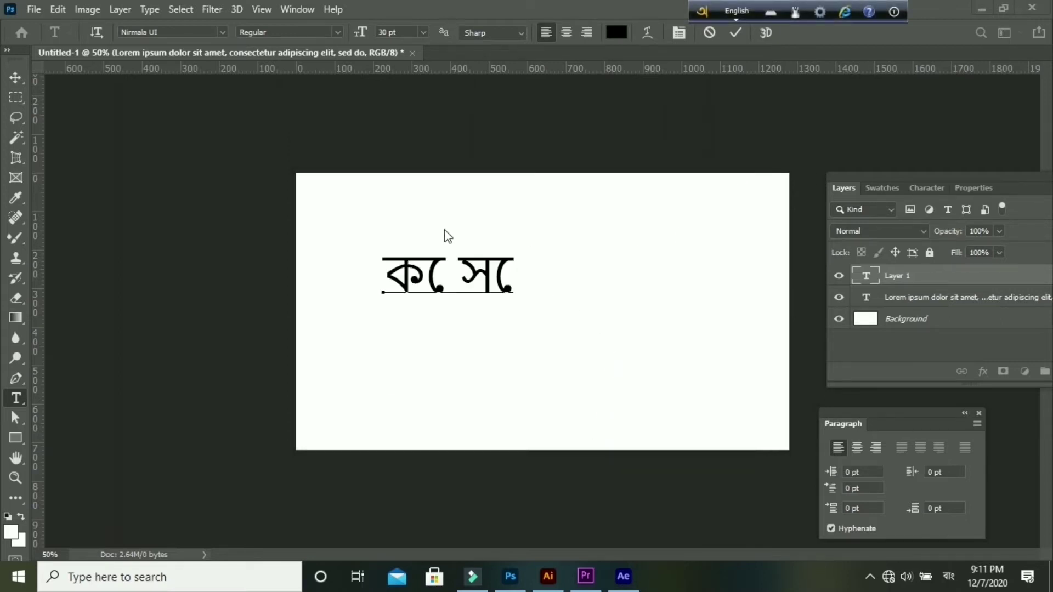
click(484, 272)
text(কে)
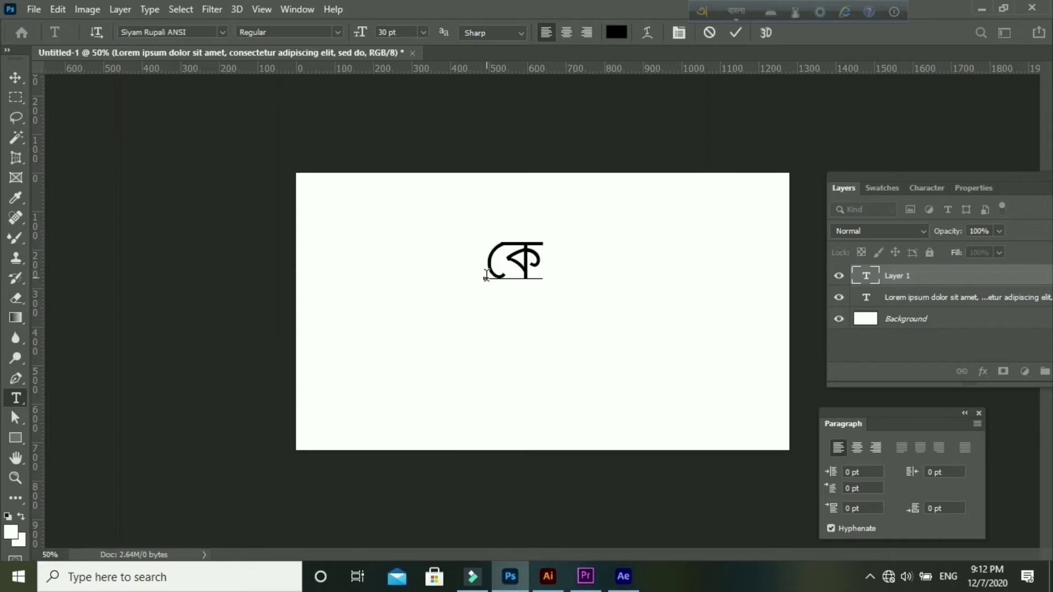
text(সে)
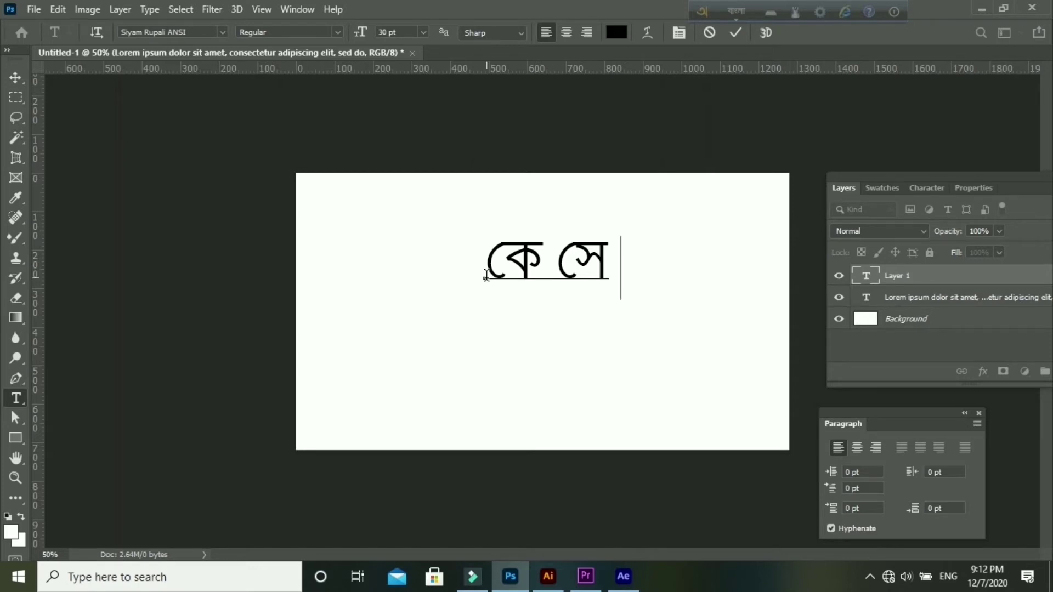
text( নো)
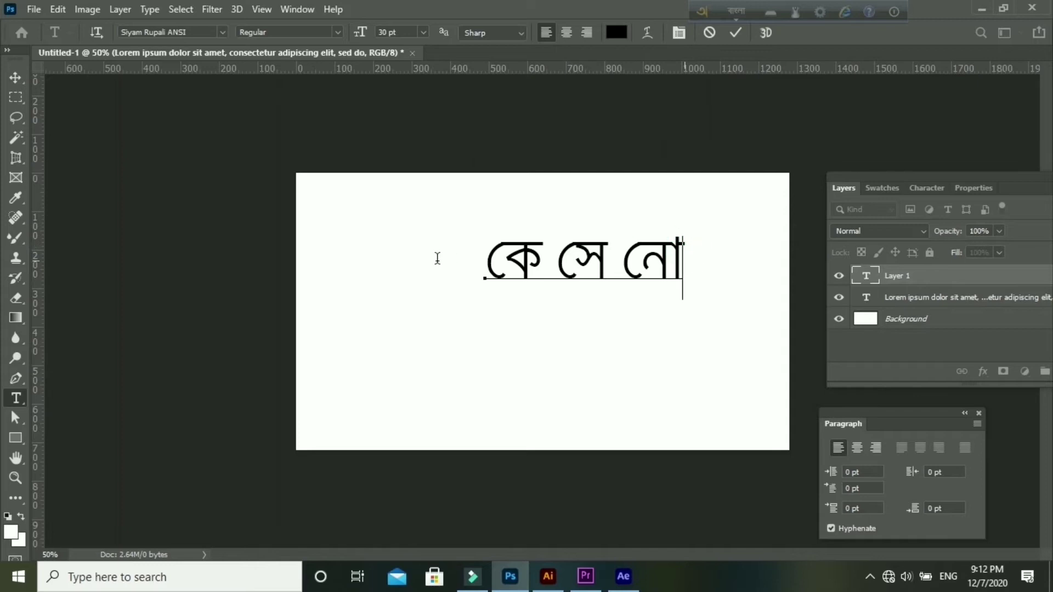
Replace the whole Bangla text with "আল্লাহ", removing the extra "অ" at its start
key(ctrl+a)
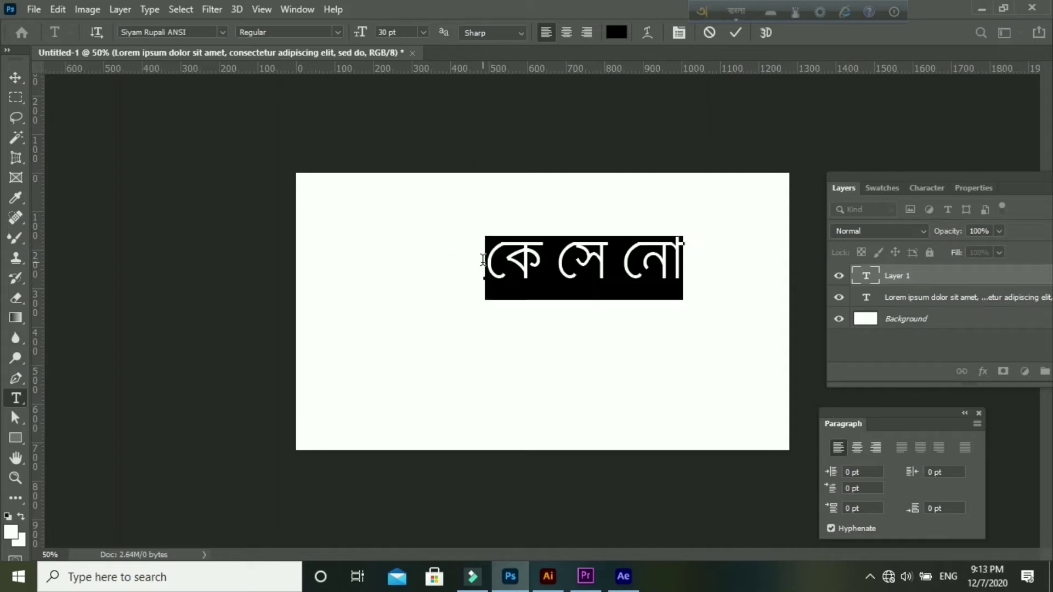
text(অআ)
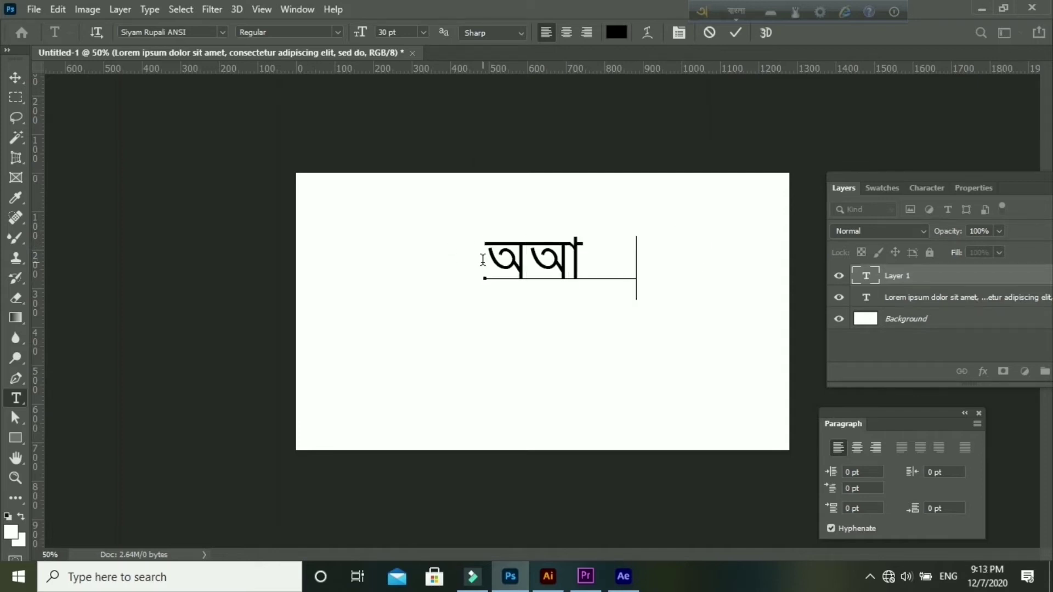
text(আ)
key(BackSpace)
text(ল)
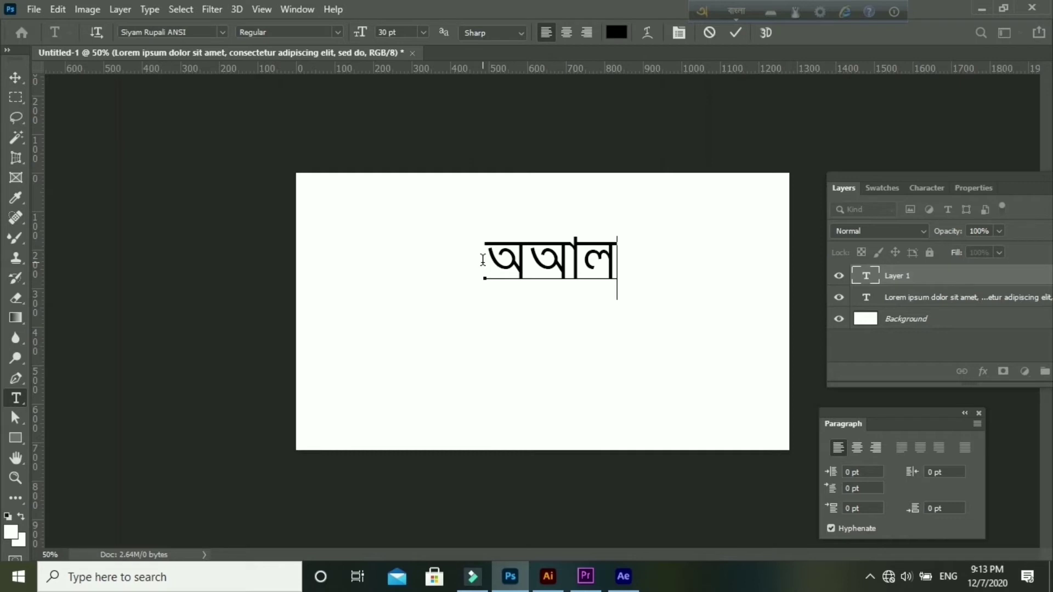
text(্লা)
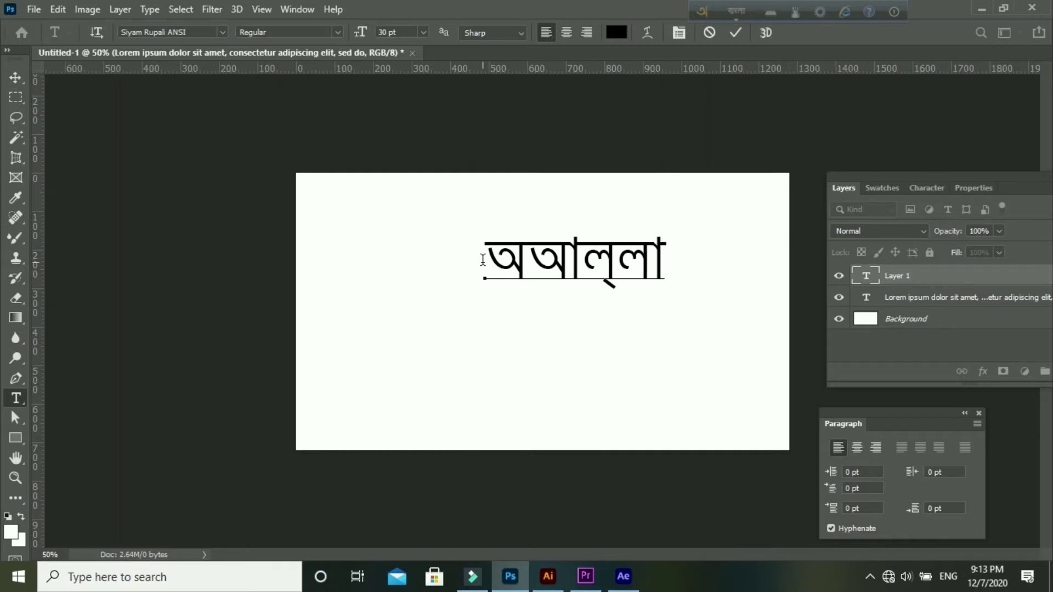
text(হ)
key(Left)
key(Left)
key(Left)
key(Left)
key(Left)
key(Left)
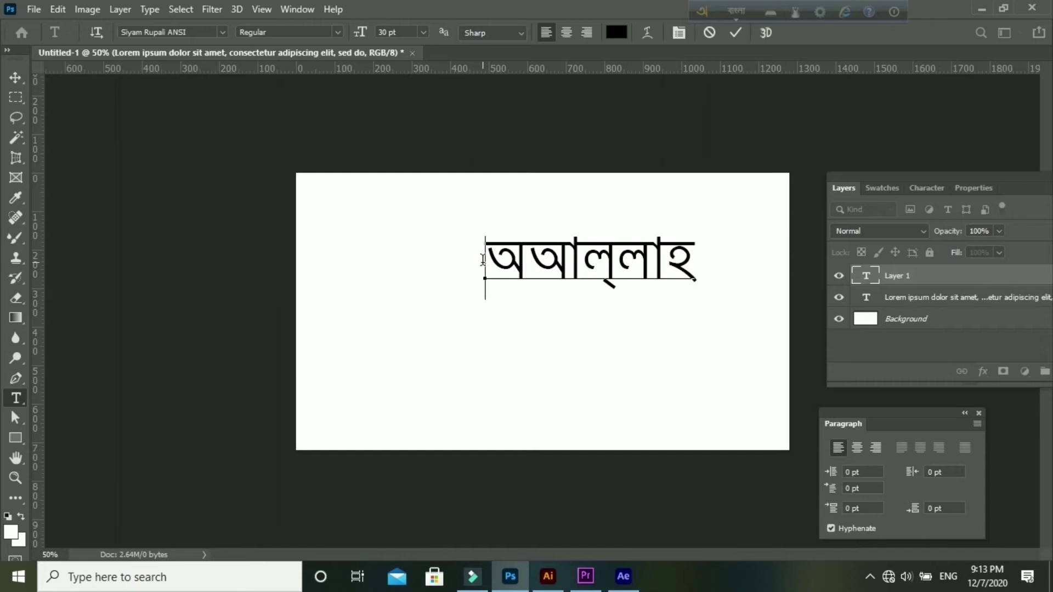
key(Delete)
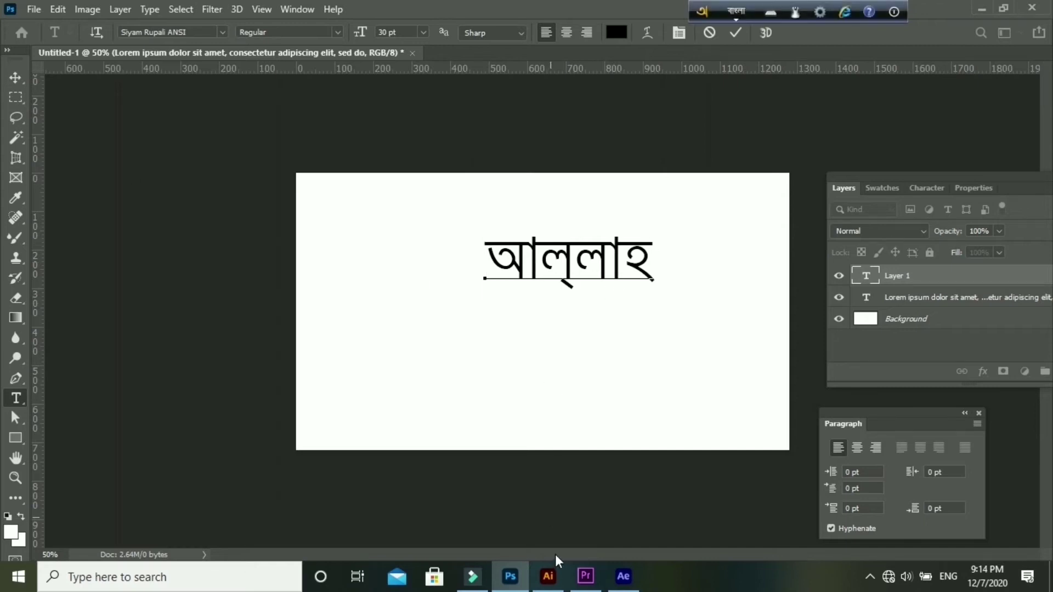
Switch to Illustrator and delete all of the broken Bangla text from the artboard
mouse_move(552, 565)
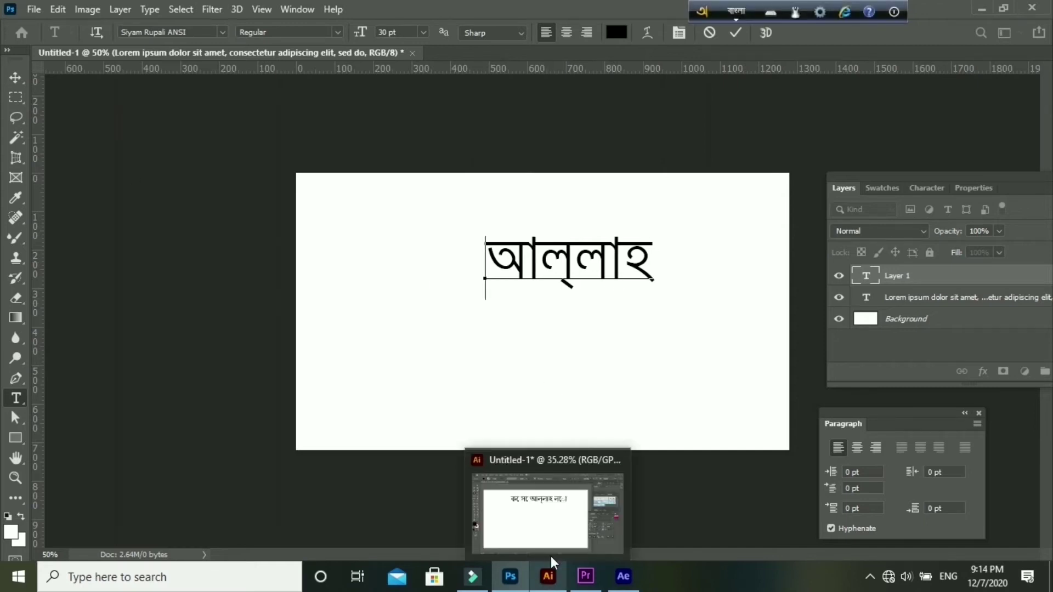
click(558, 514)
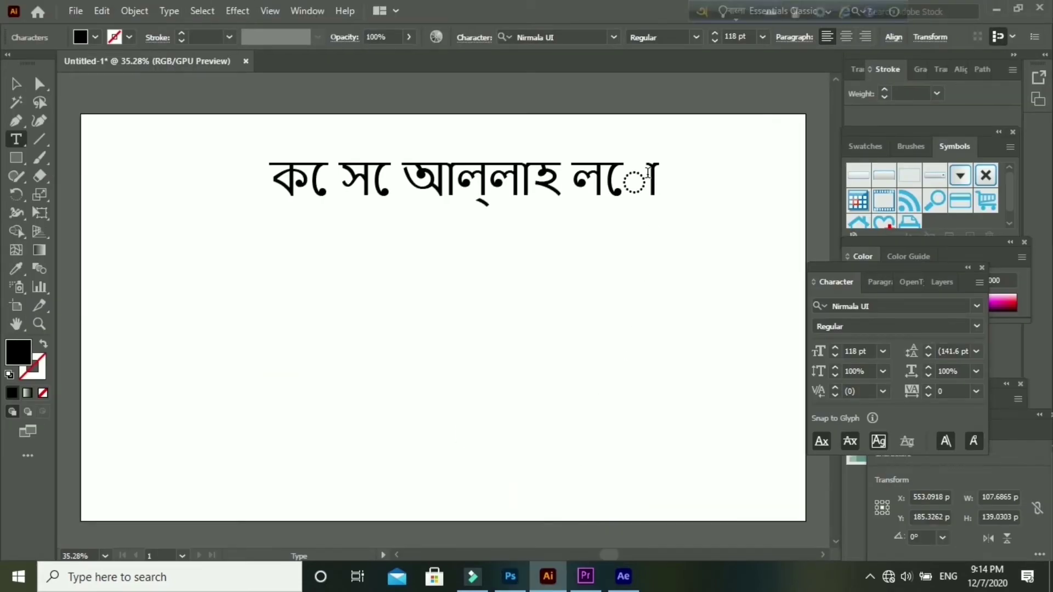
key(BackSpace)
key(BackSpace)
key(BackSpace)
key(BackSpace)
key(BackSpace)
key(BackSpace)
key(BackSpace)
key(BackSpace)
key(BackSpace)
key(BackSpace)
key(BackSpace)
key(BackSpace)
key(BackSpace)
key(BackSpace)
key(BackSpace)
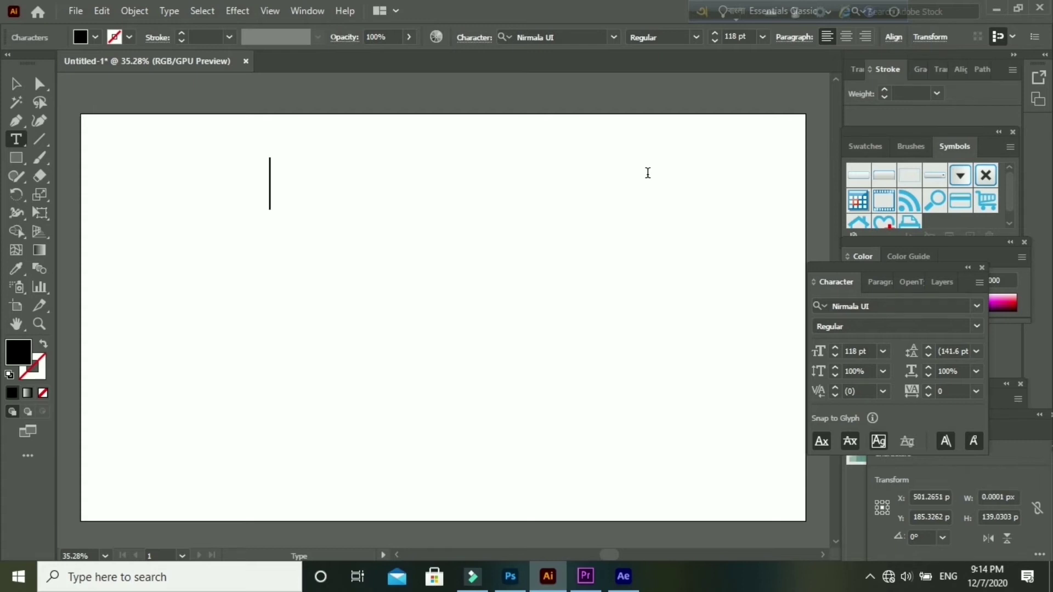
key(Escape)
Start a new text object on the artboard with "K" and set its font to Siyam Rupali ANSI
click(16, 143)
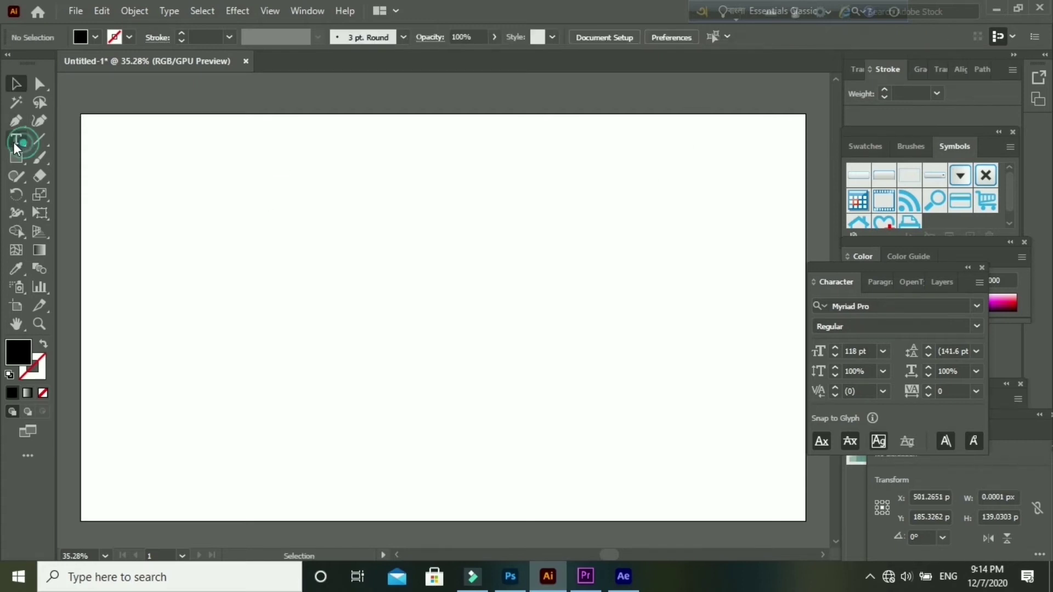
click(183, 246)
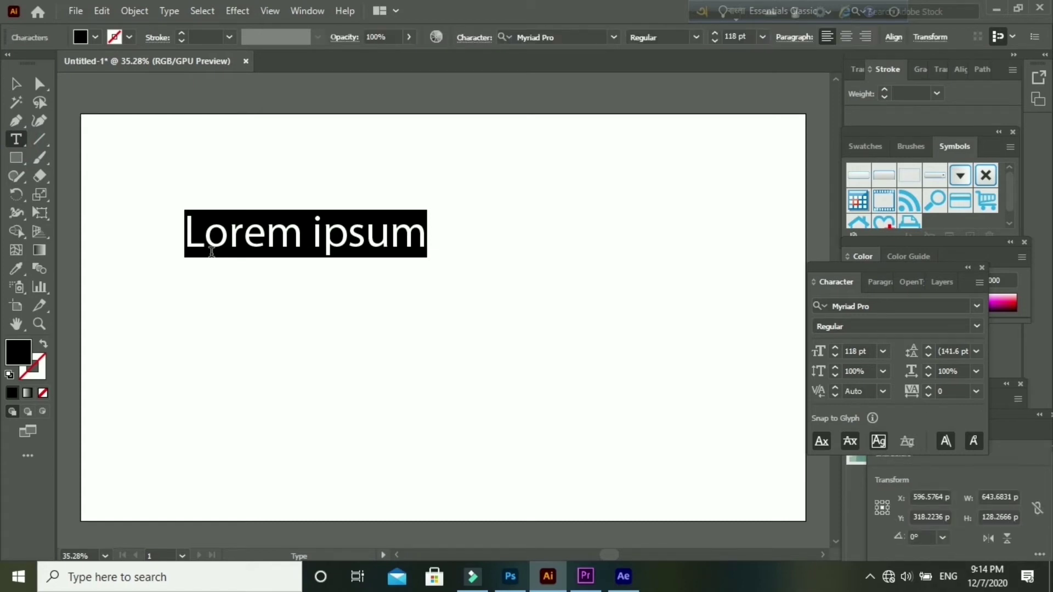
text(K)
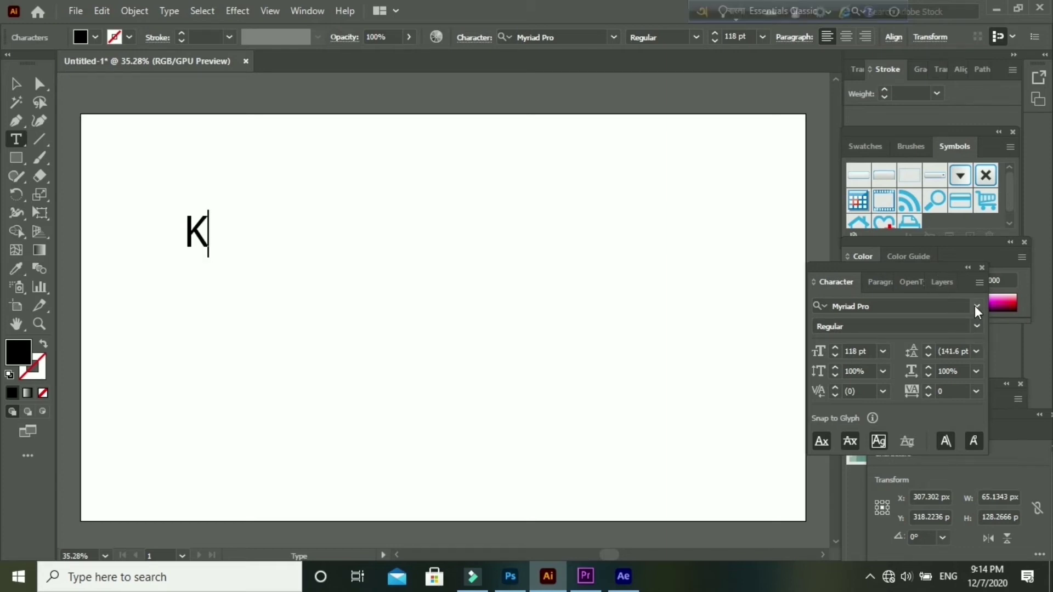
click(977, 310)
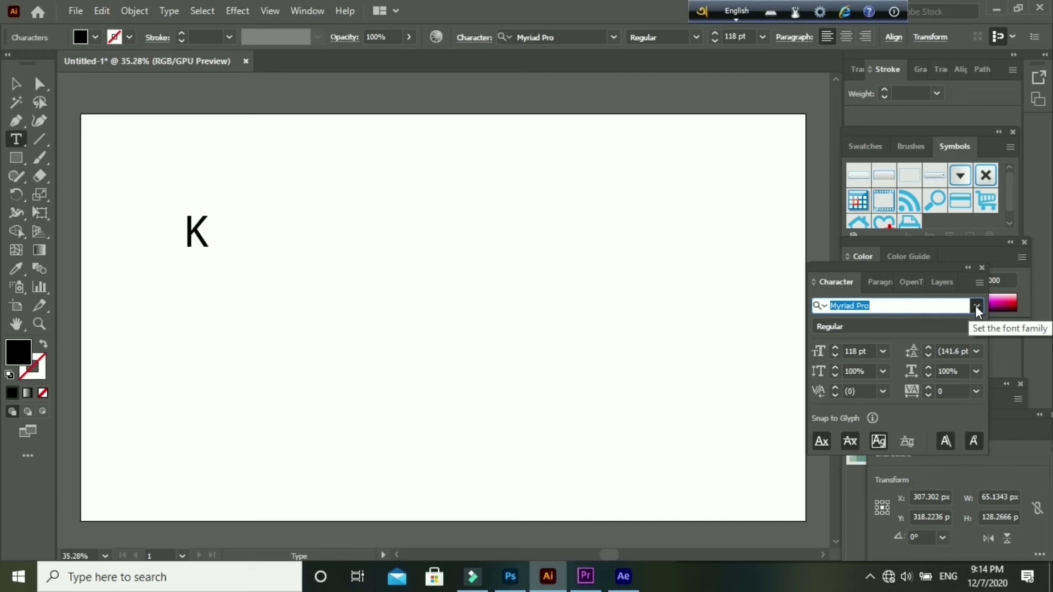
click(977, 309)
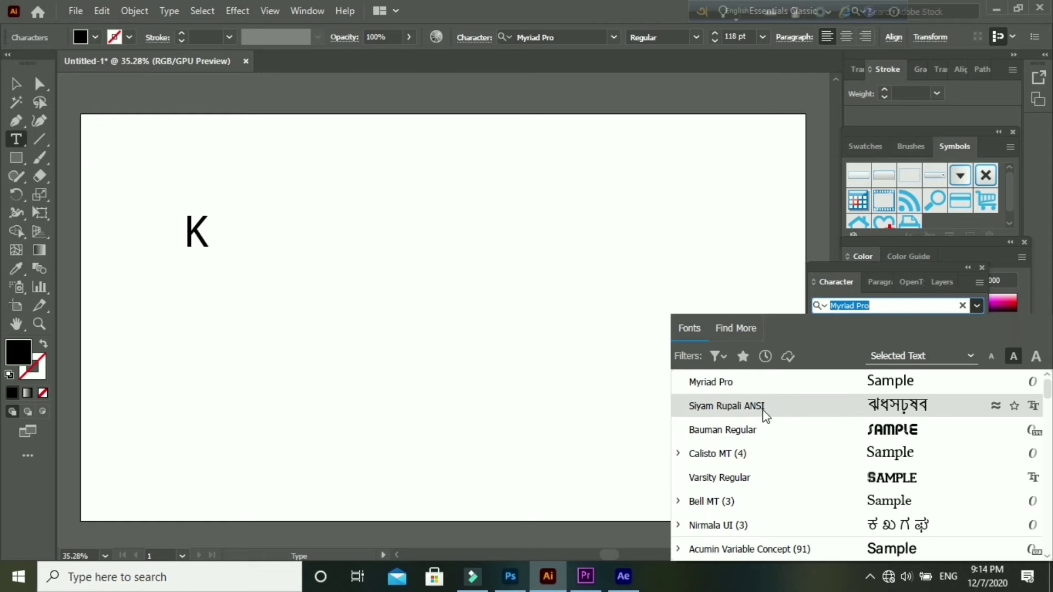
click(746, 406)
Switch Avro Keyboard to Bangla and write "কে সে সাজ্জা" in a text area on the artboard
key(F12)
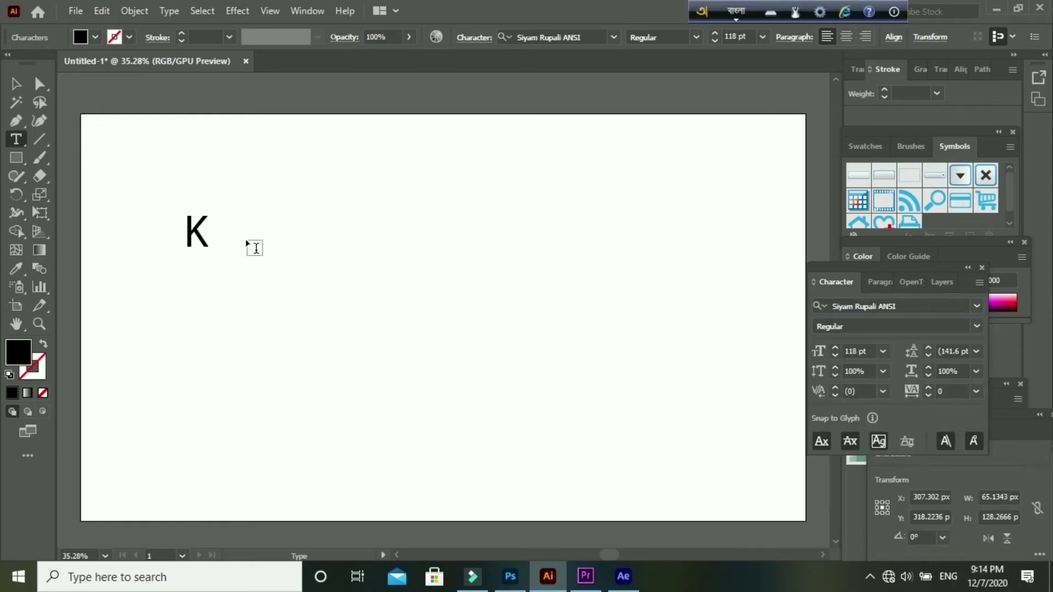
key(BackSpace)
text(K)
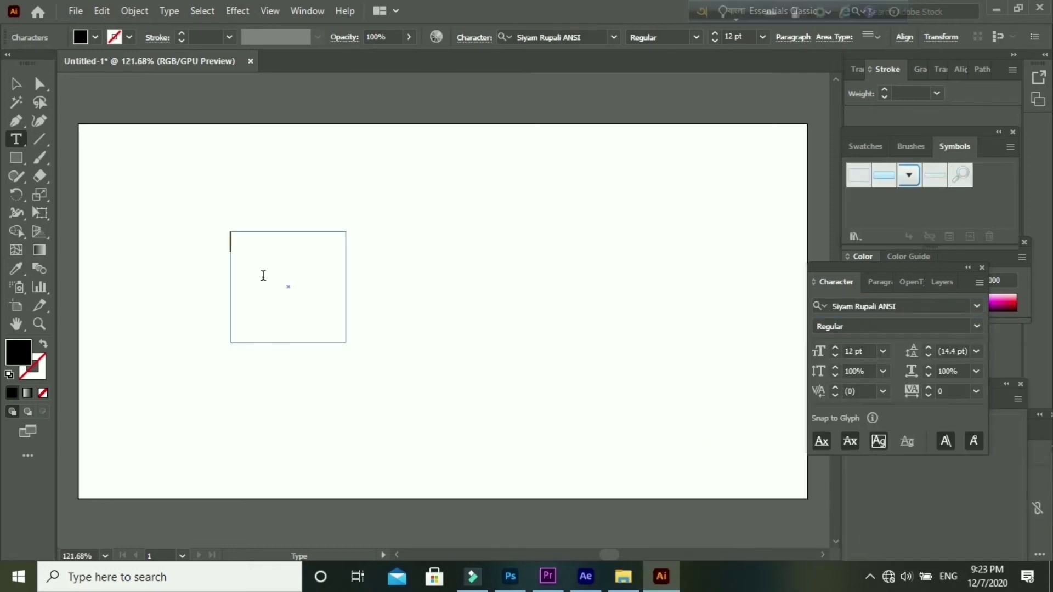
text(কচে)
key(BackSpace)
key(BackSpace)
text(ে সে)
text(সা)
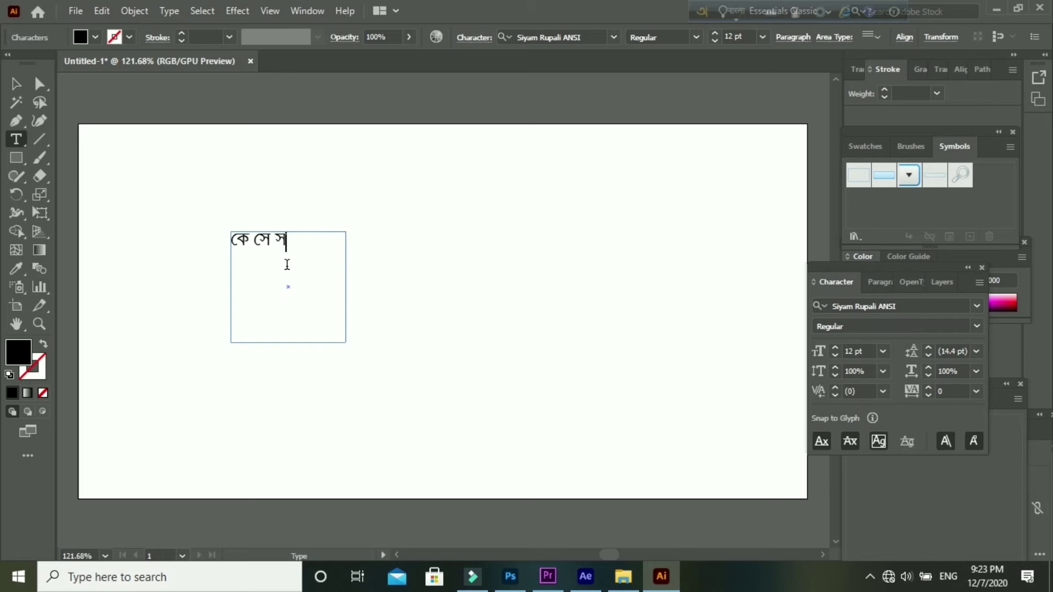
text(জ্জা)
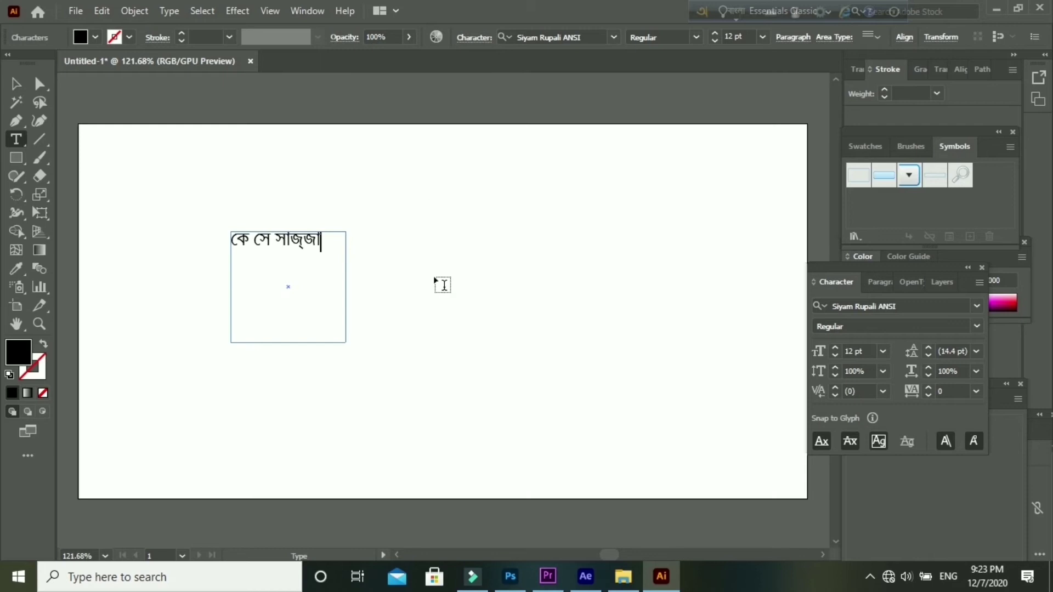
View the Bangla title over the video in Premiere Pro and return to Illustrator
click(557, 587)
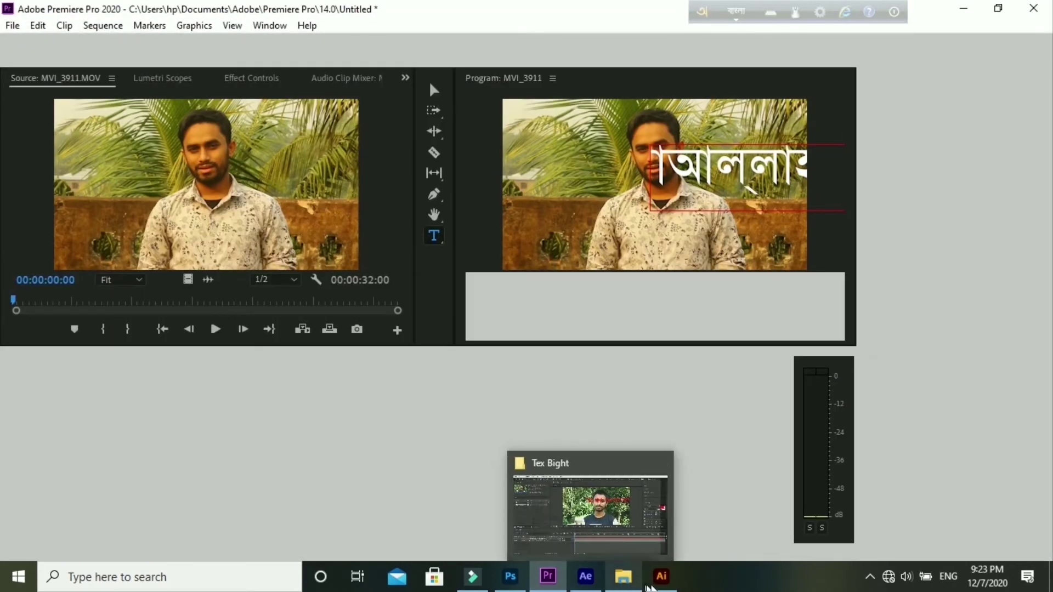
click(661, 577)
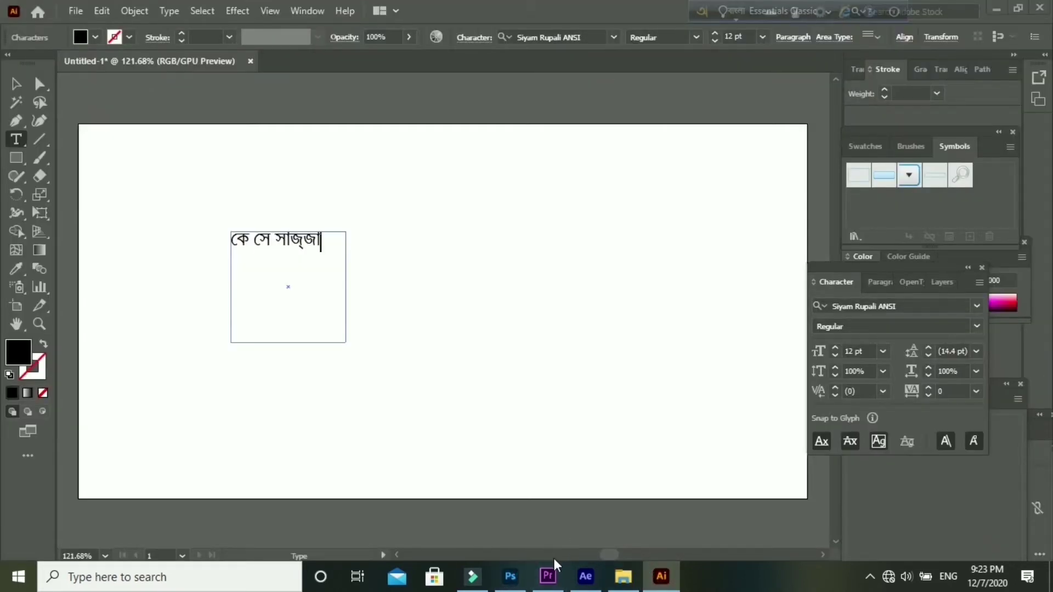
mouse_move(553, 583)
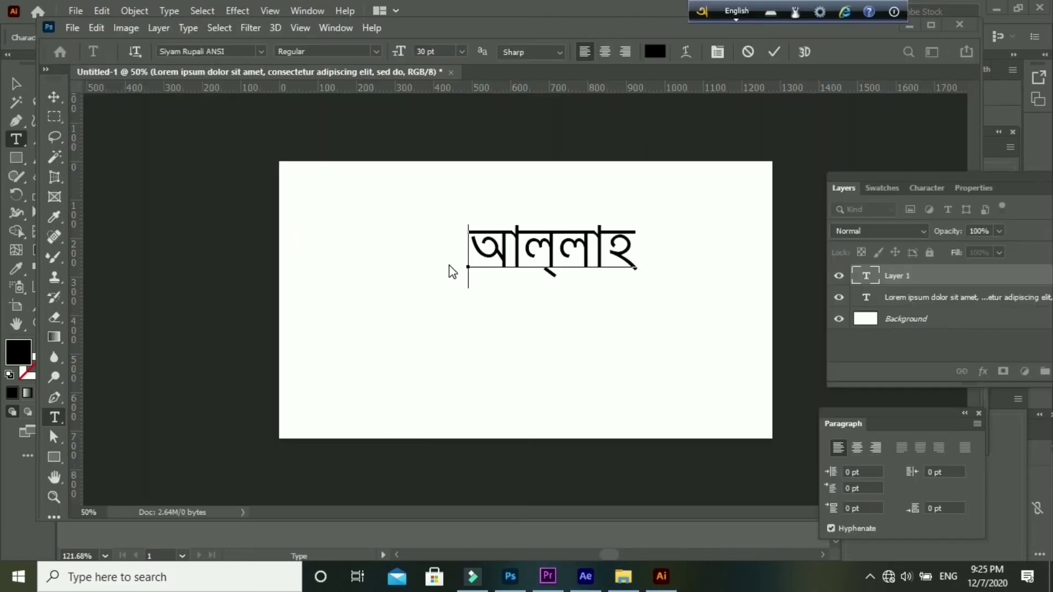
Set Avro Keyboard's global output back to Unicode (Recommended) and save the settings
click(703, 12)
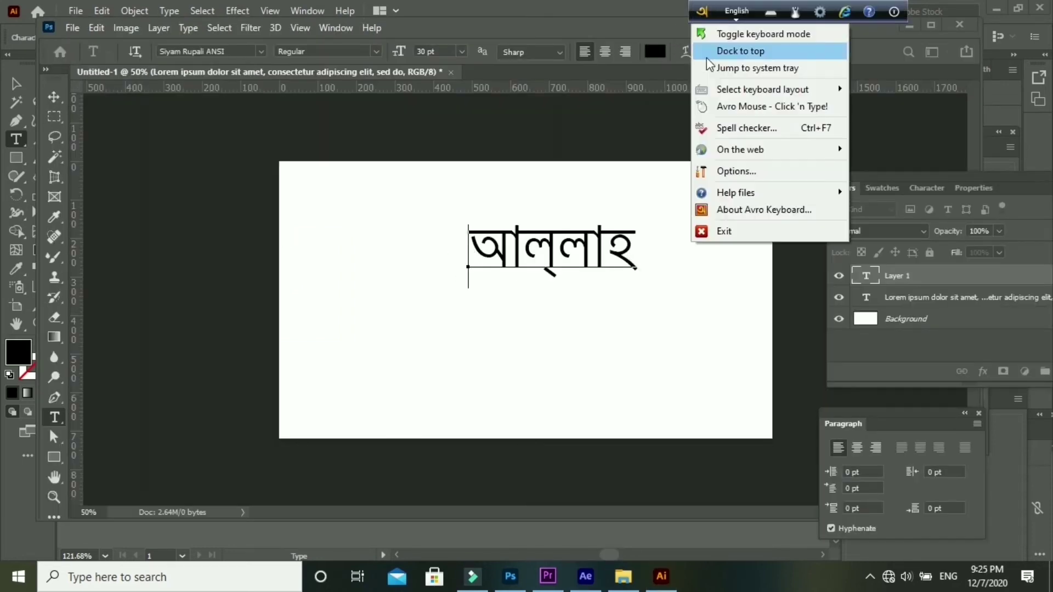
click(719, 180)
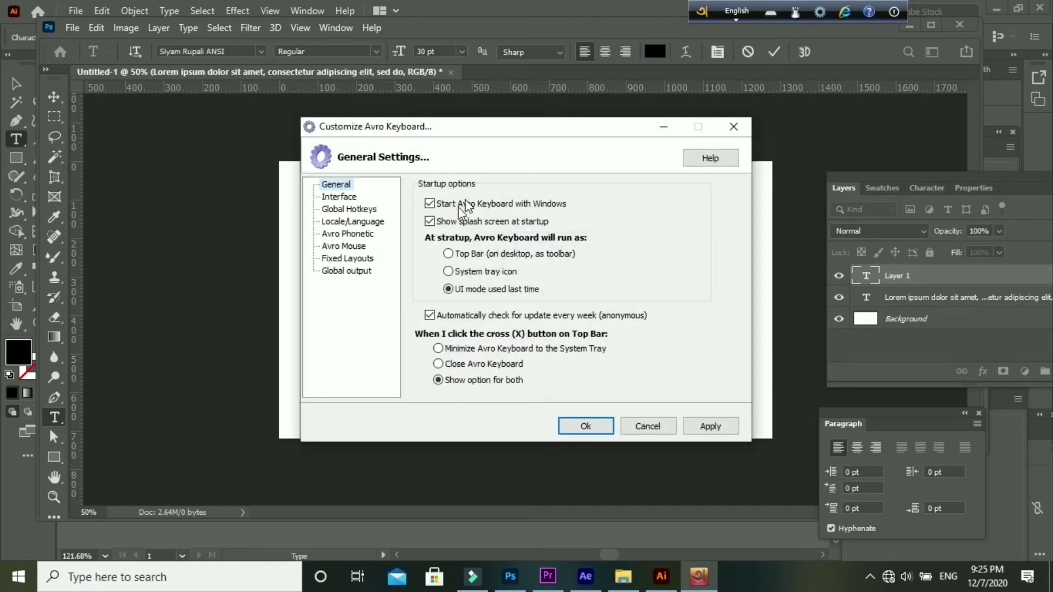
click(362, 270)
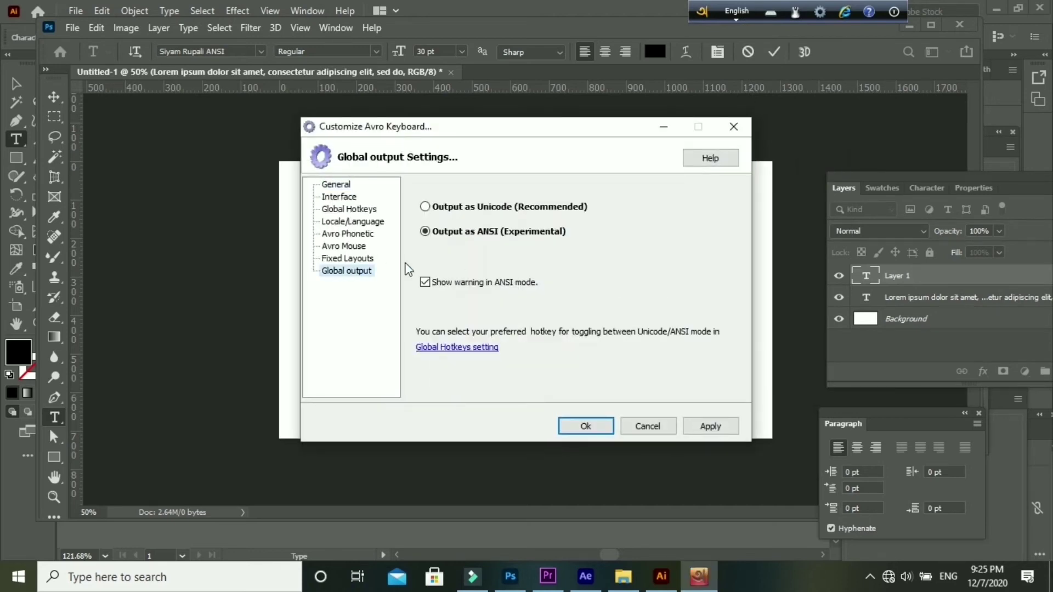
click(427, 207)
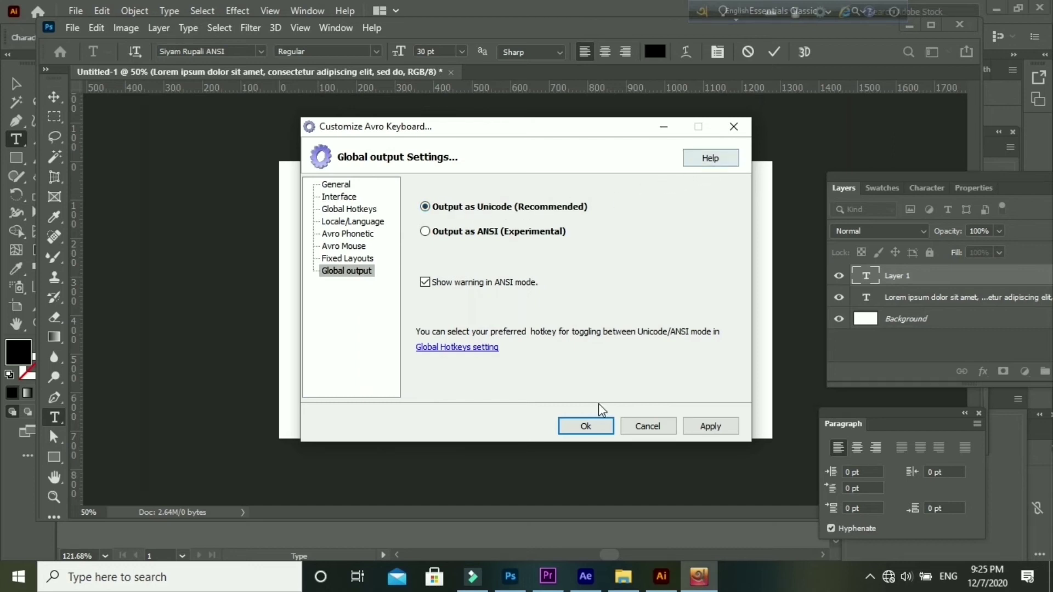
click(710, 428)
click(600, 427)
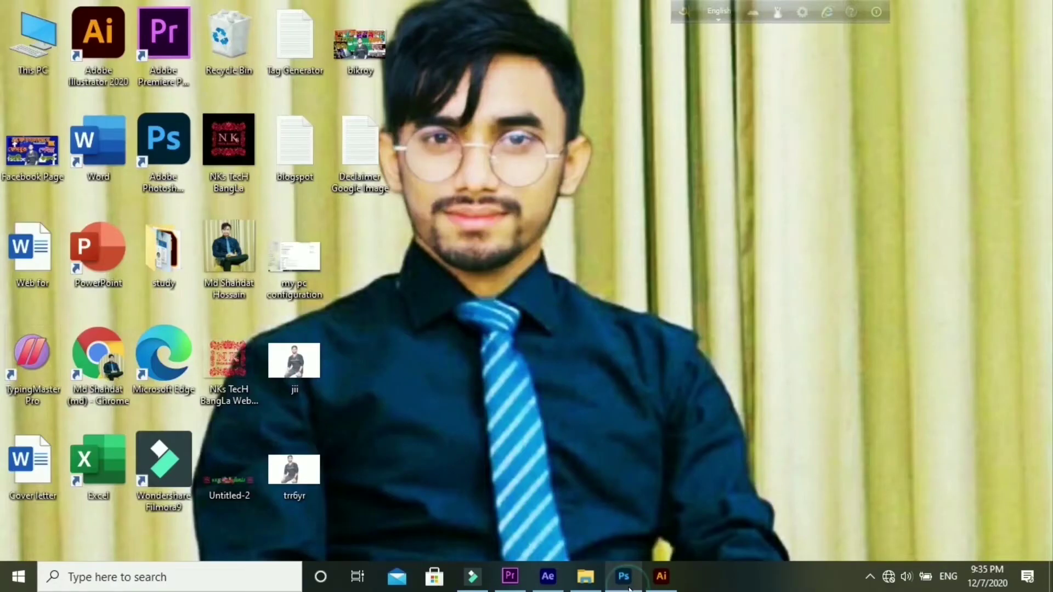
Switch to Photoshop and set the text engine in the Type preferences to World-Ready Layout
click(626, 579)
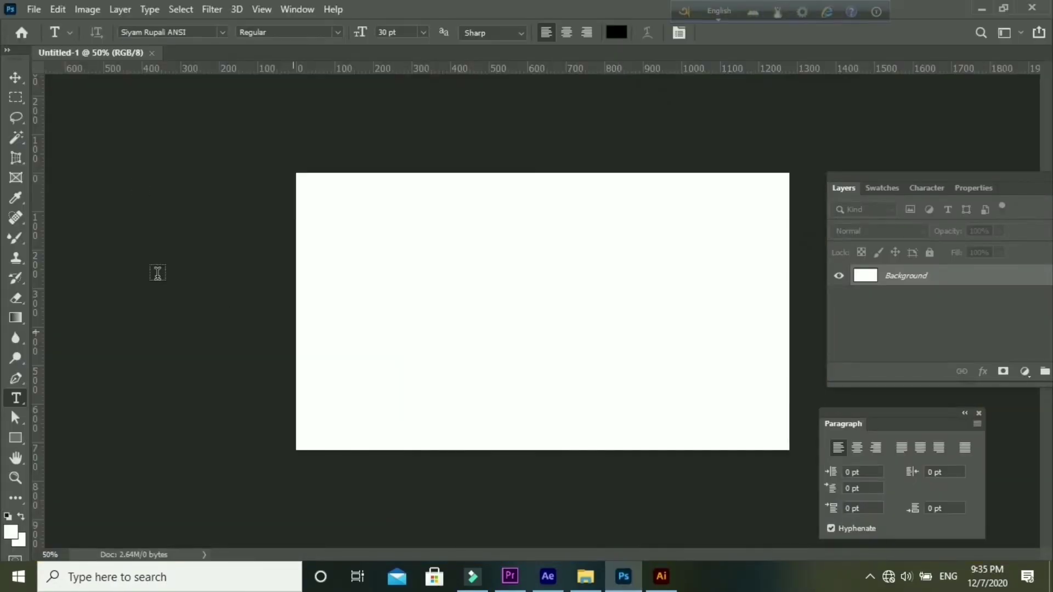
click(57, 15)
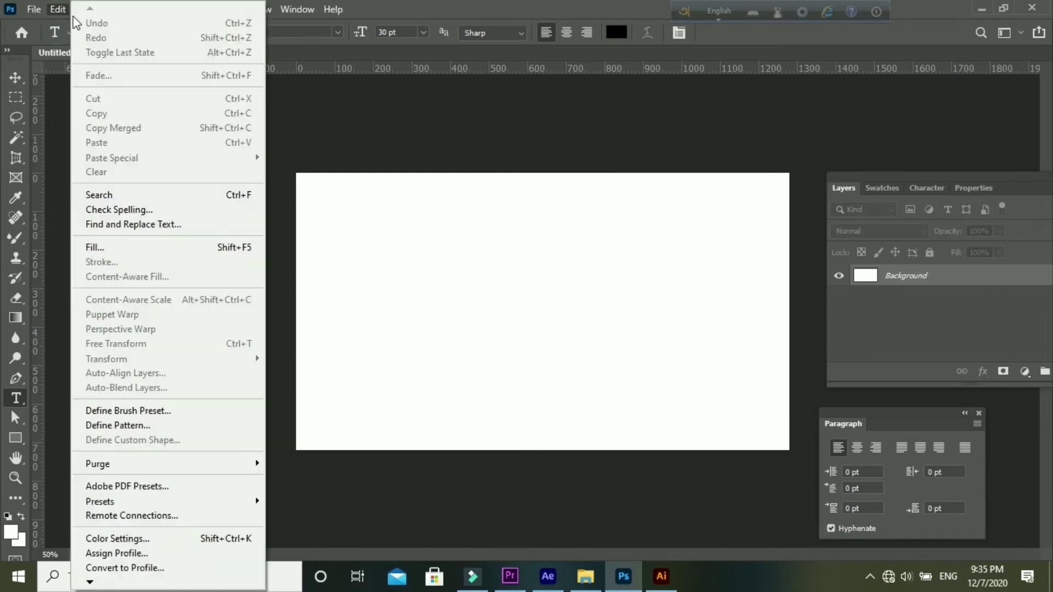
click(89, 584)
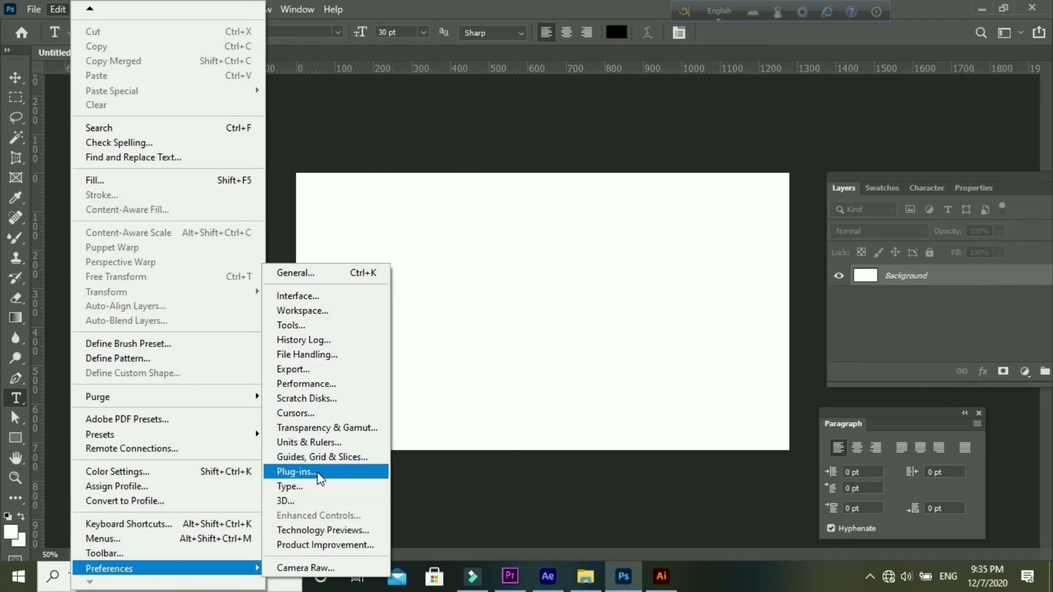
click(306, 486)
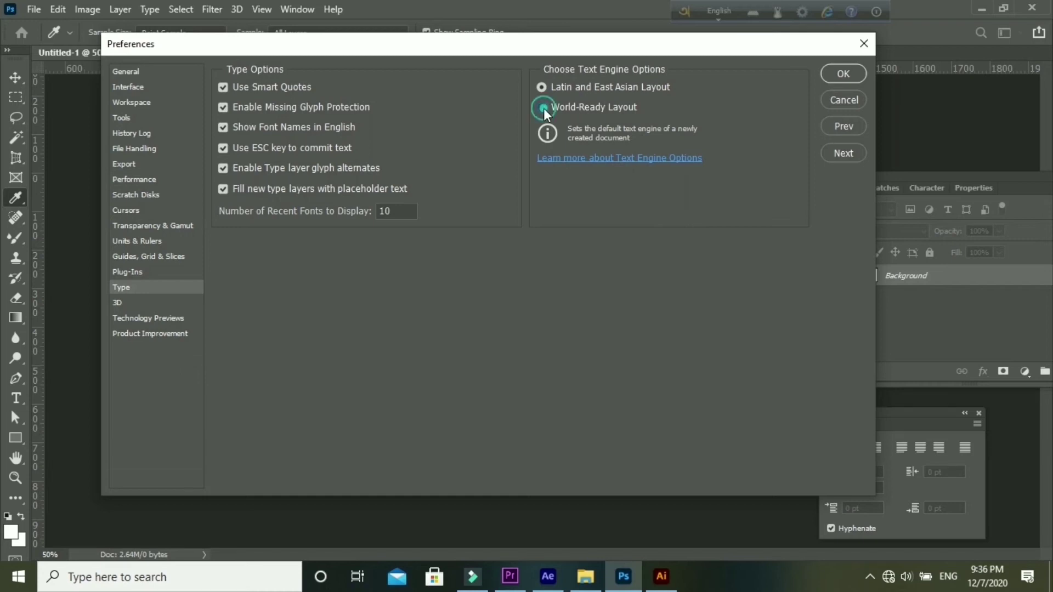
click(830, 74)
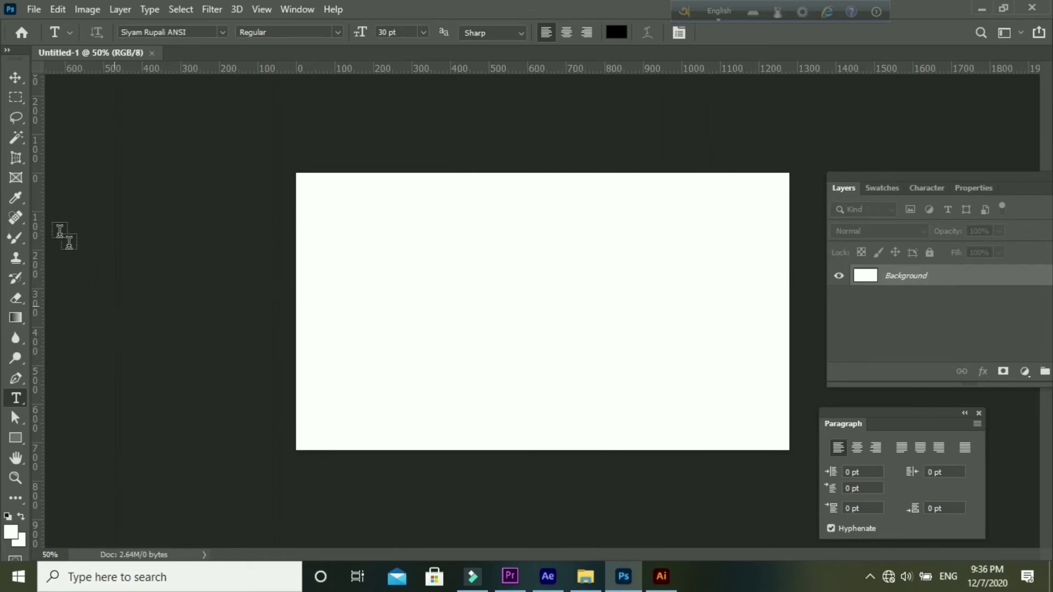
Start a text layer on the blank canvas with Avro Keyboard set to Bangla and write "কে সে"
click(355, 269)
key(F12)
text(কলে)
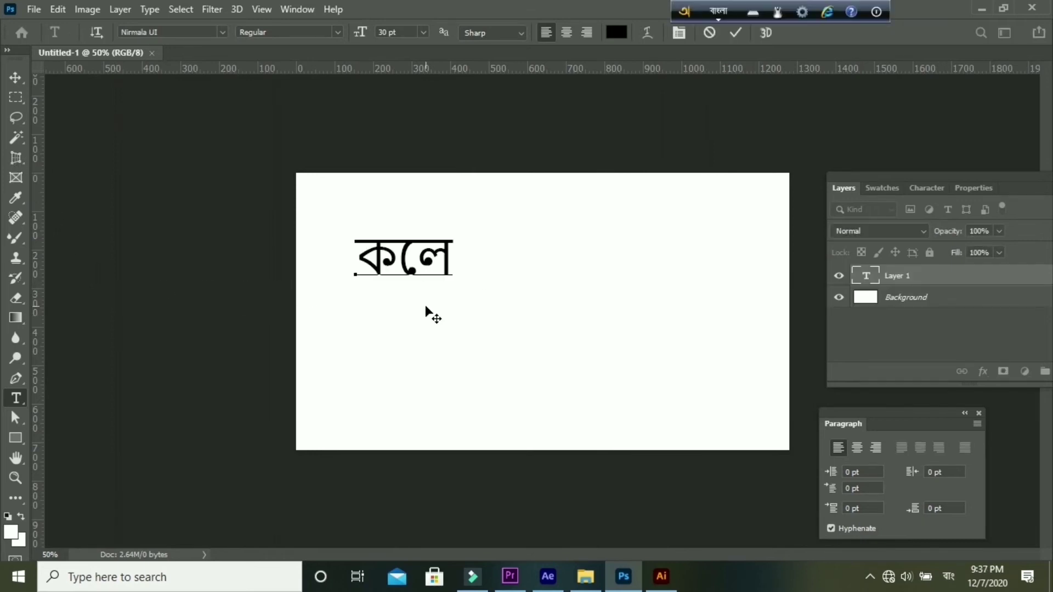
key(BackSpace)
key(BackSpace)
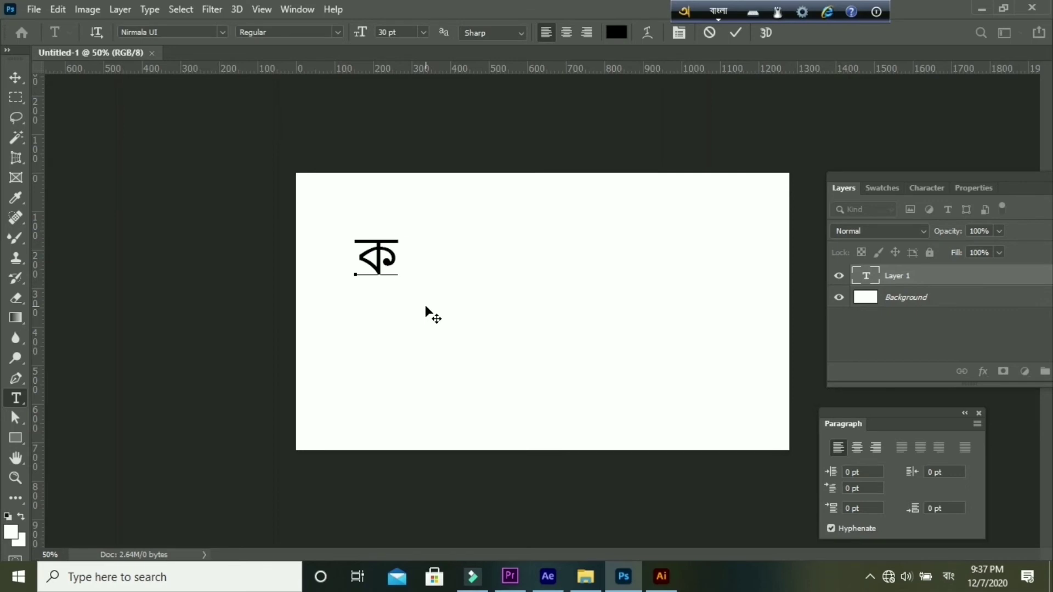
text(ে সে)
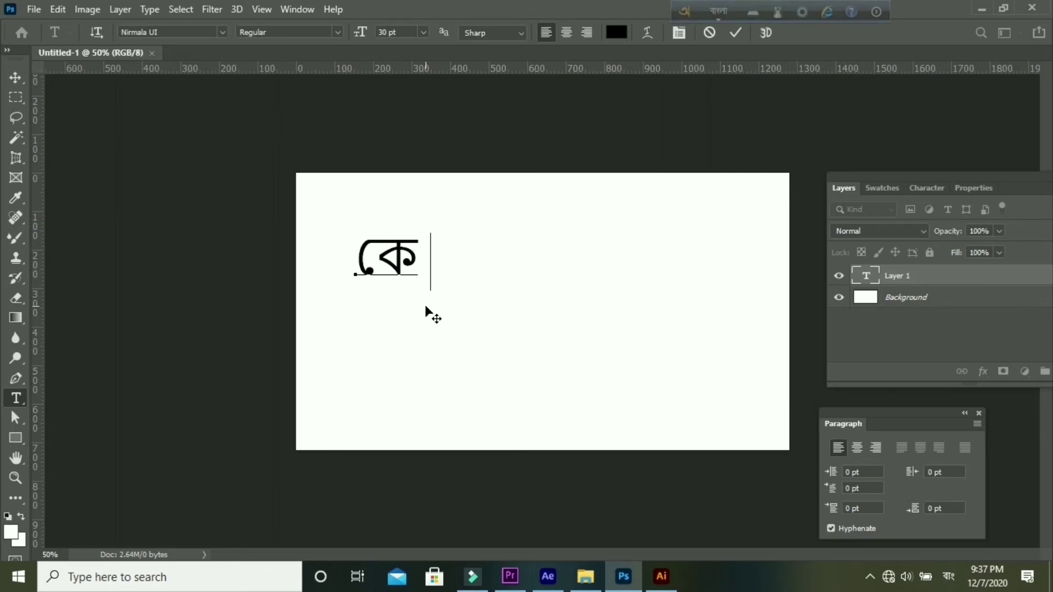
Replace the sample text with "আল্লাহ" and commit the text layer
key(BackSpace)
key(BackSpace)
key(BackSpace)
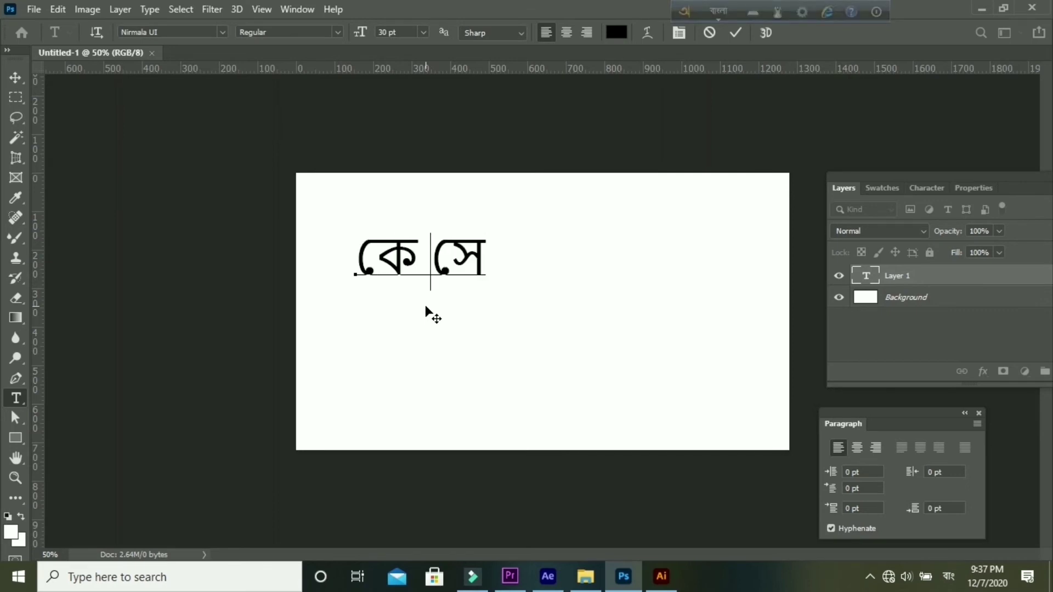
key(BackSpace)
key(BackSpace)
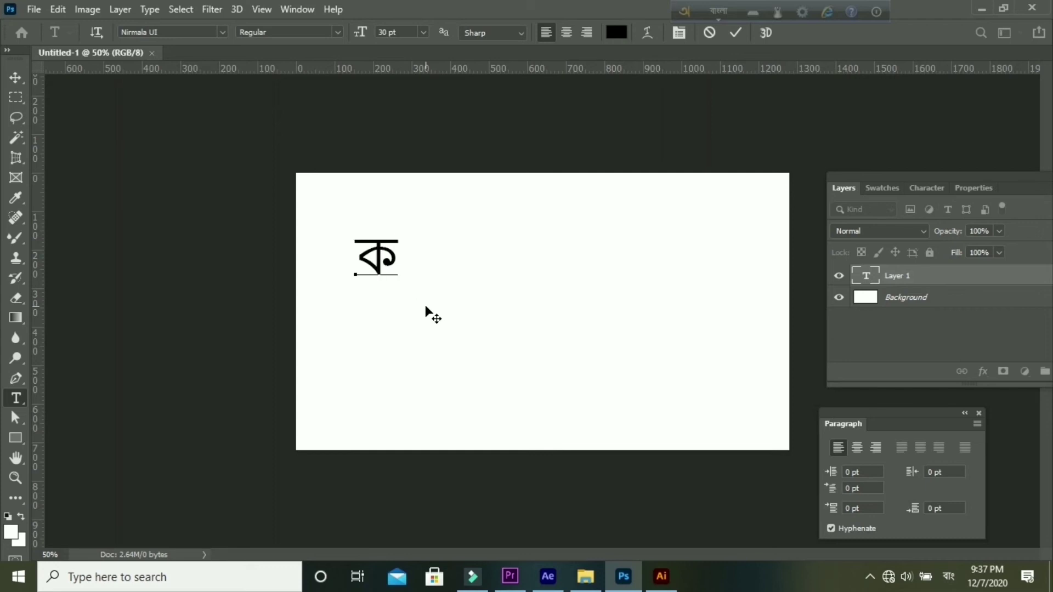
text(আল)
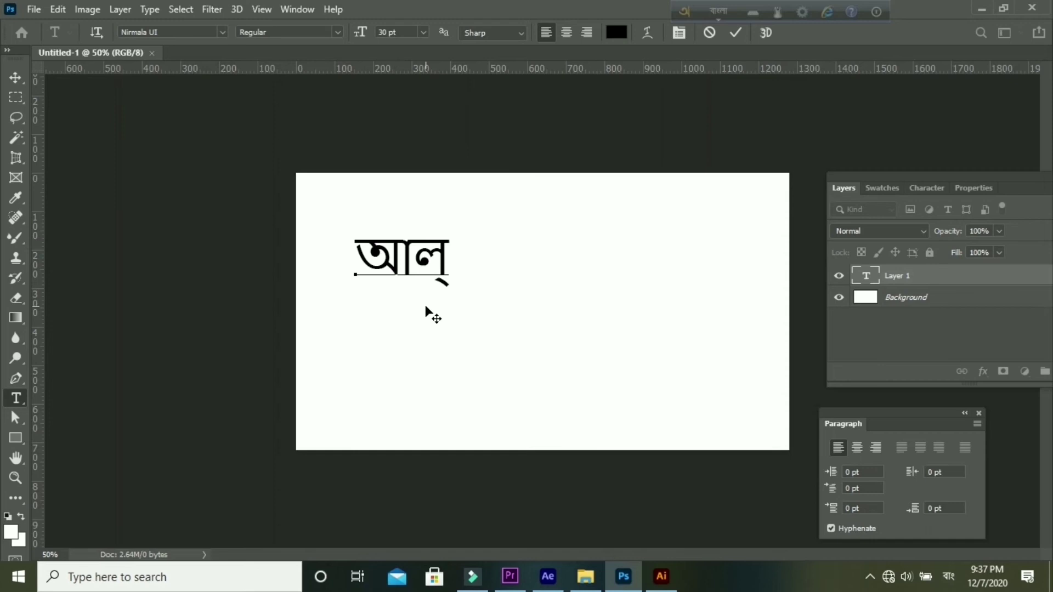
text(্লা)
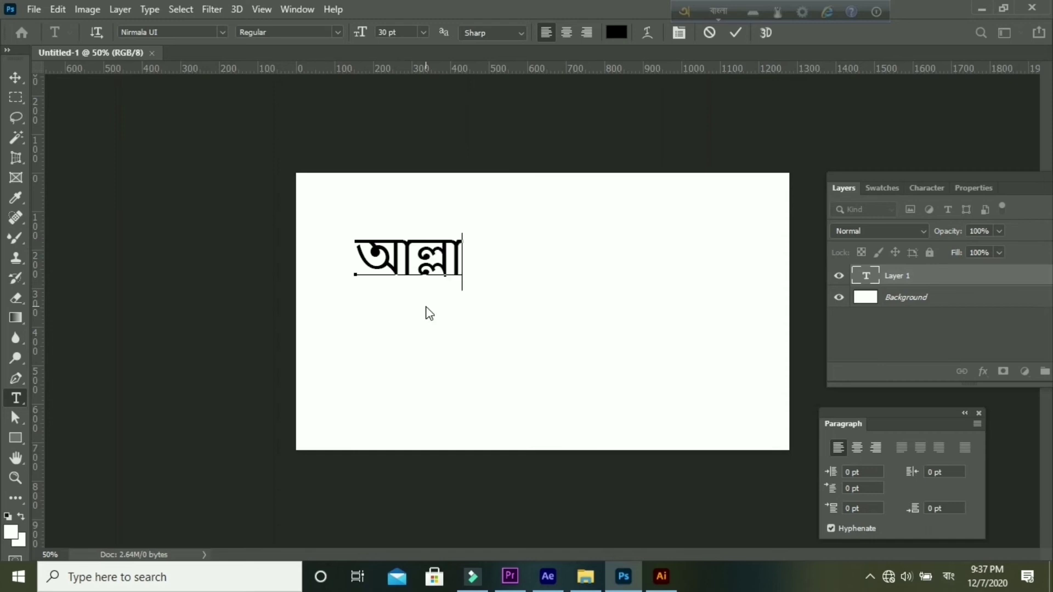
text(হ)
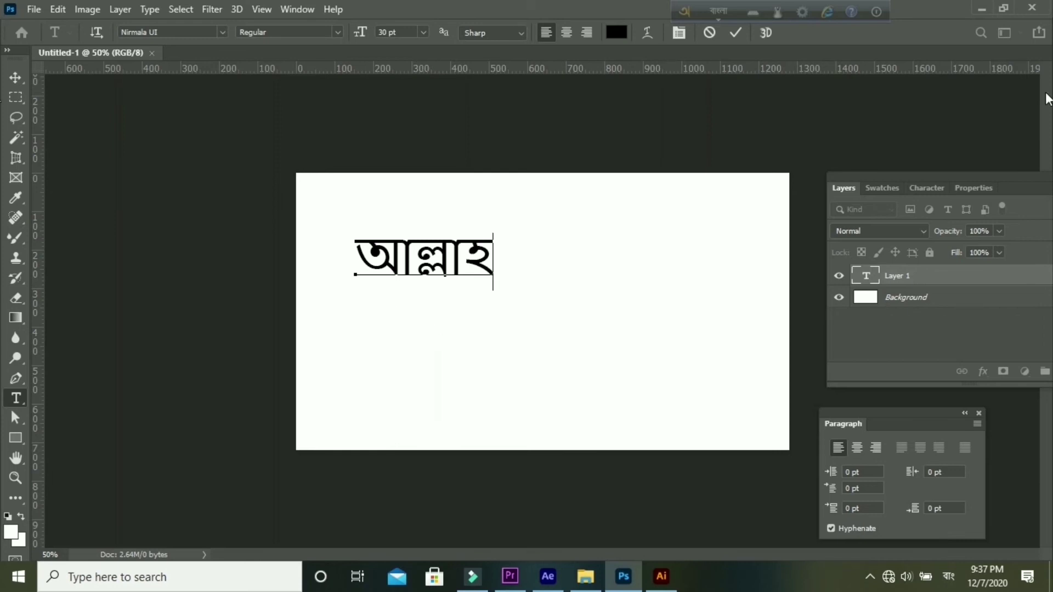
click(736, 33)
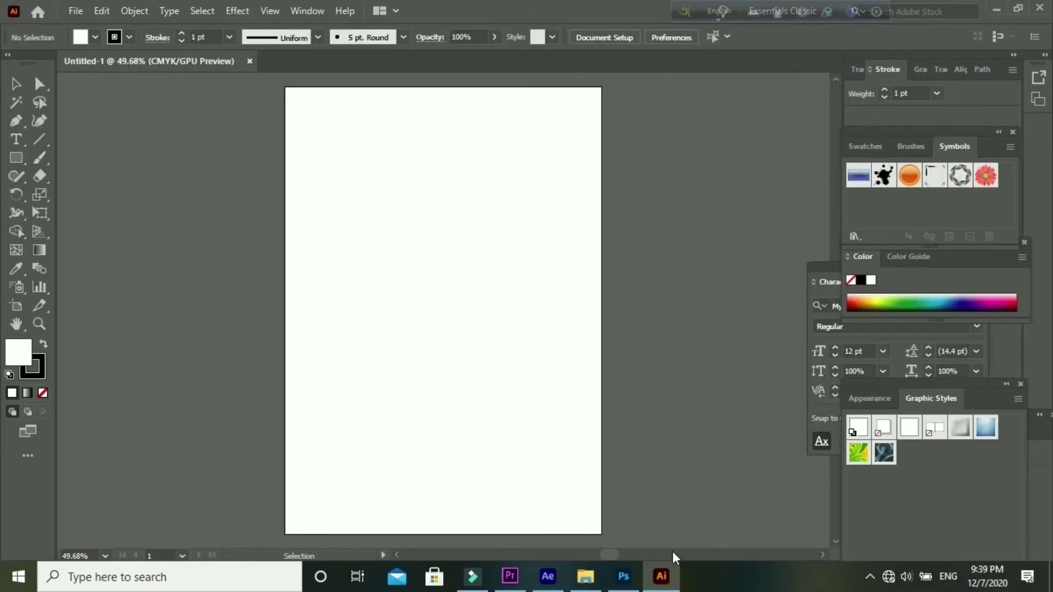
In Illustrator, enable Show Indic Options in the Type preferences and save the change
click(102, 11)
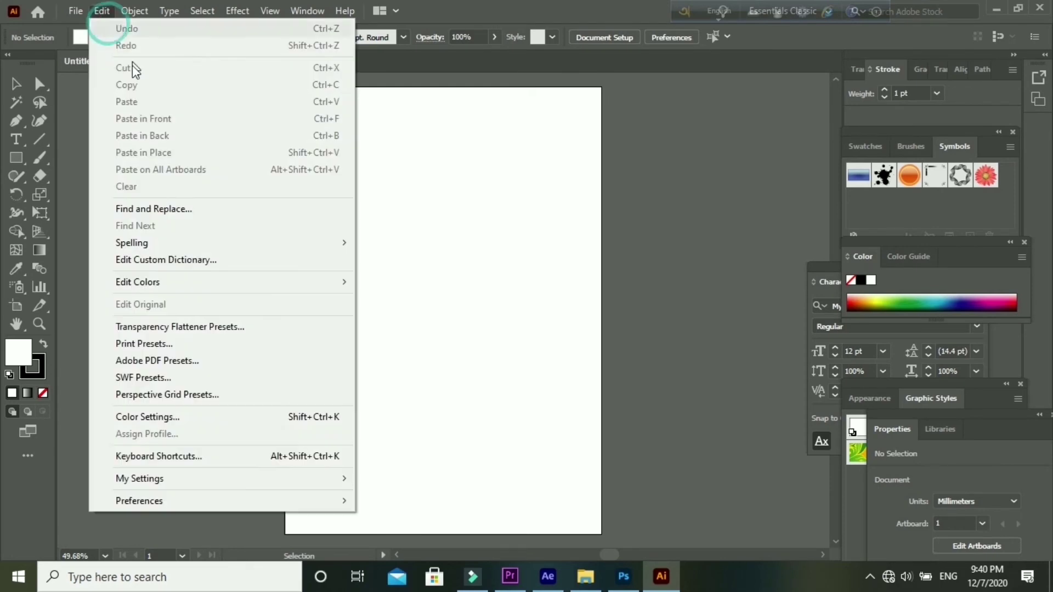
mouse_move(157, 501)
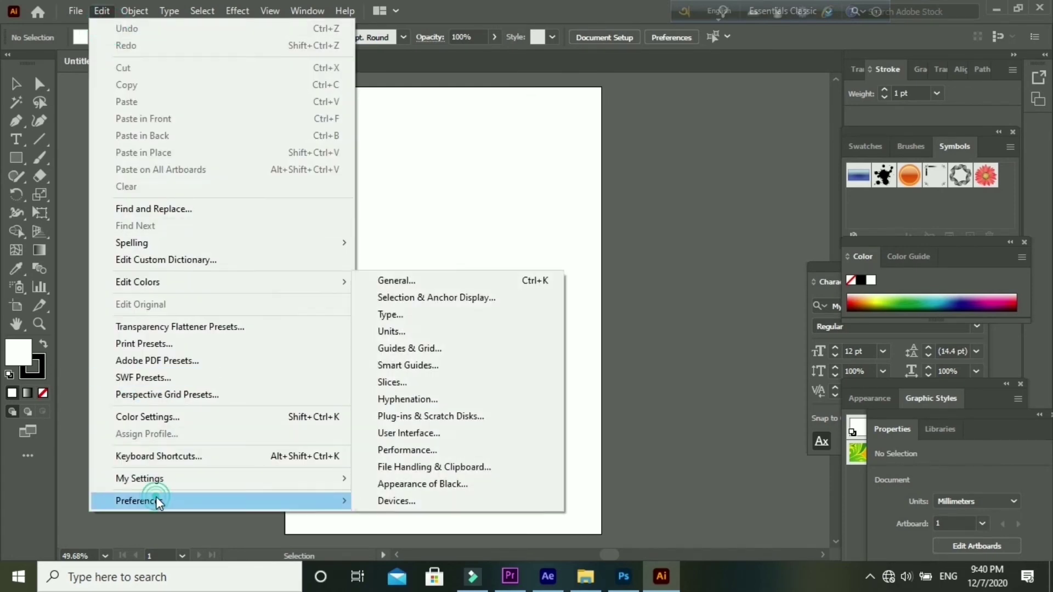
click(413, 316)
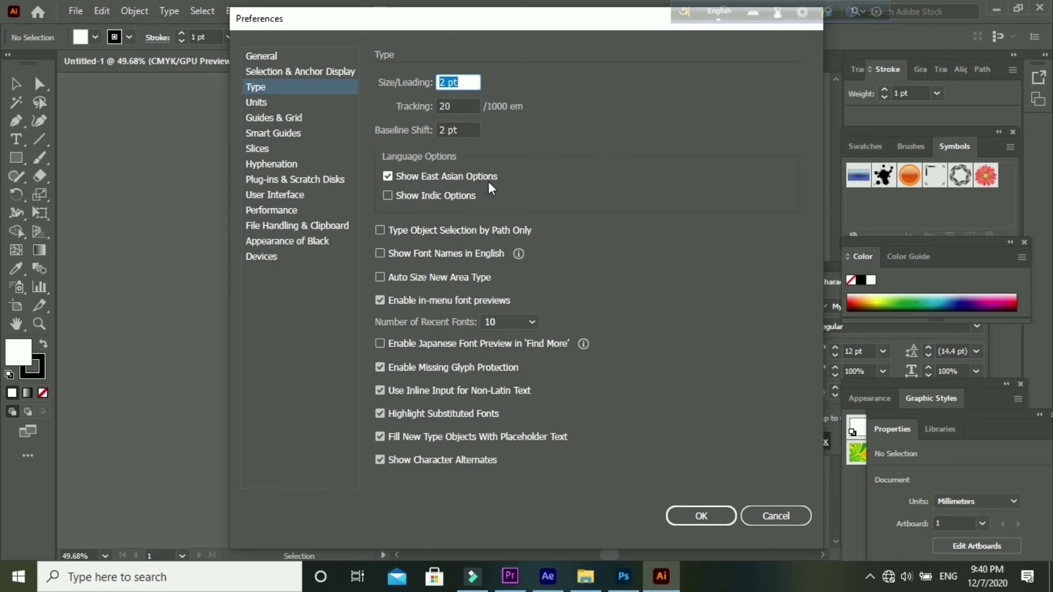
click(388, 195)
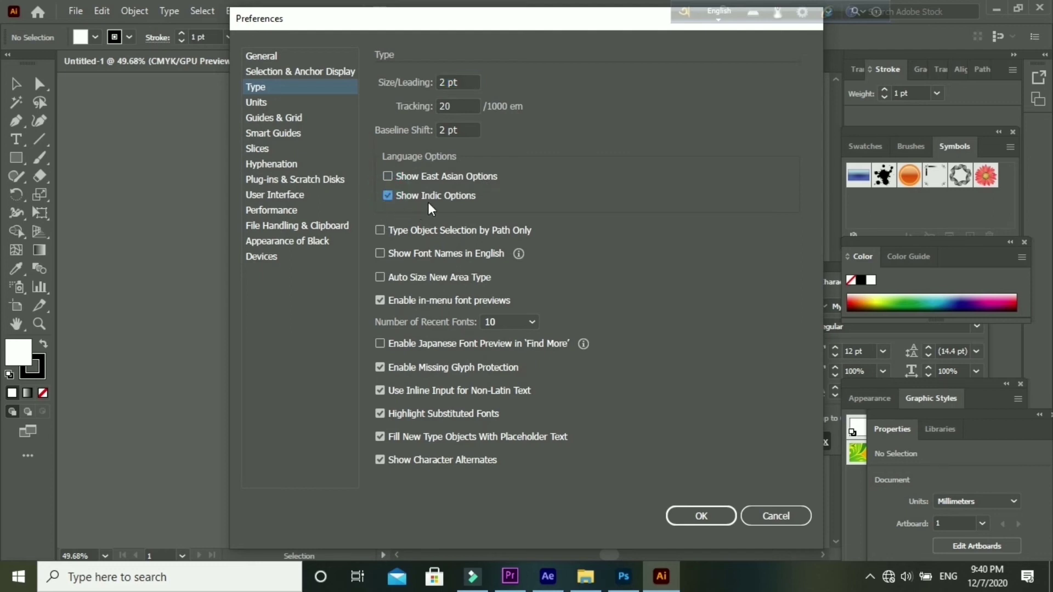
click(719, 515)
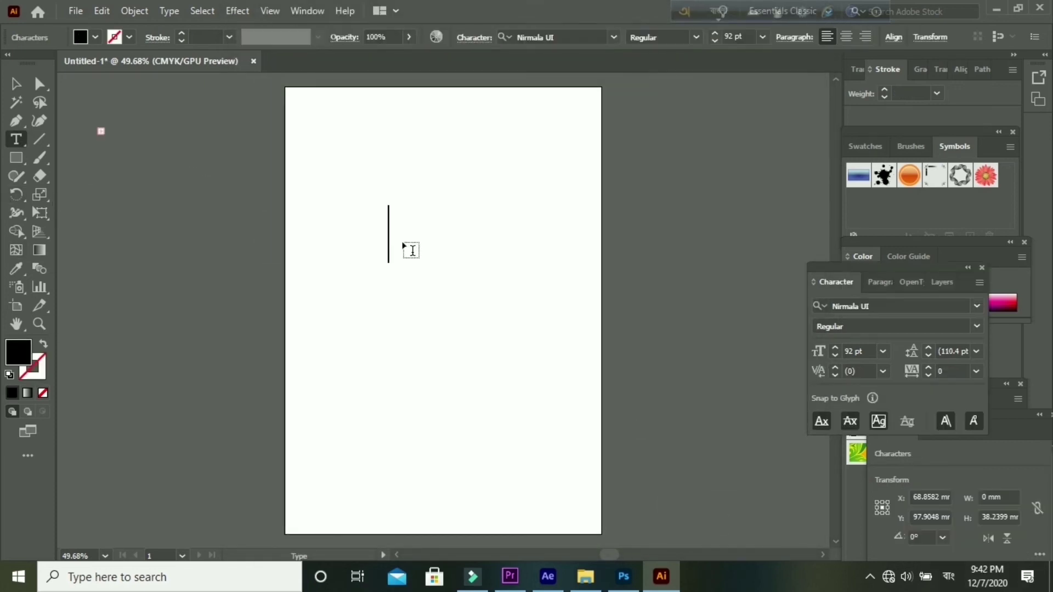
Write a sample Bangla name with a conjunct letter in the 92 pt Nirmala UI text on the artboard
text(সা)
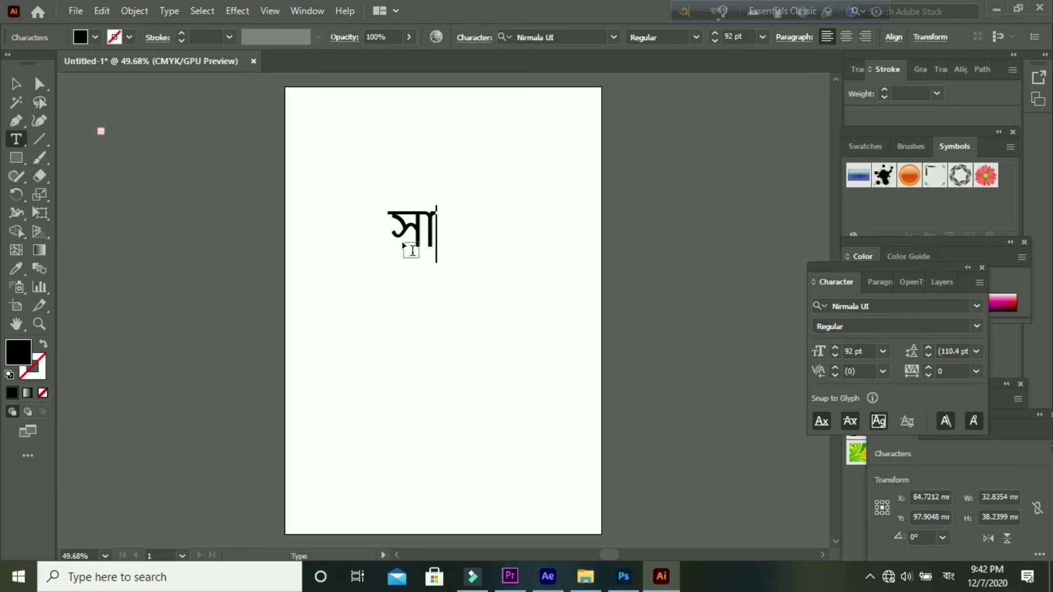
text(জ)
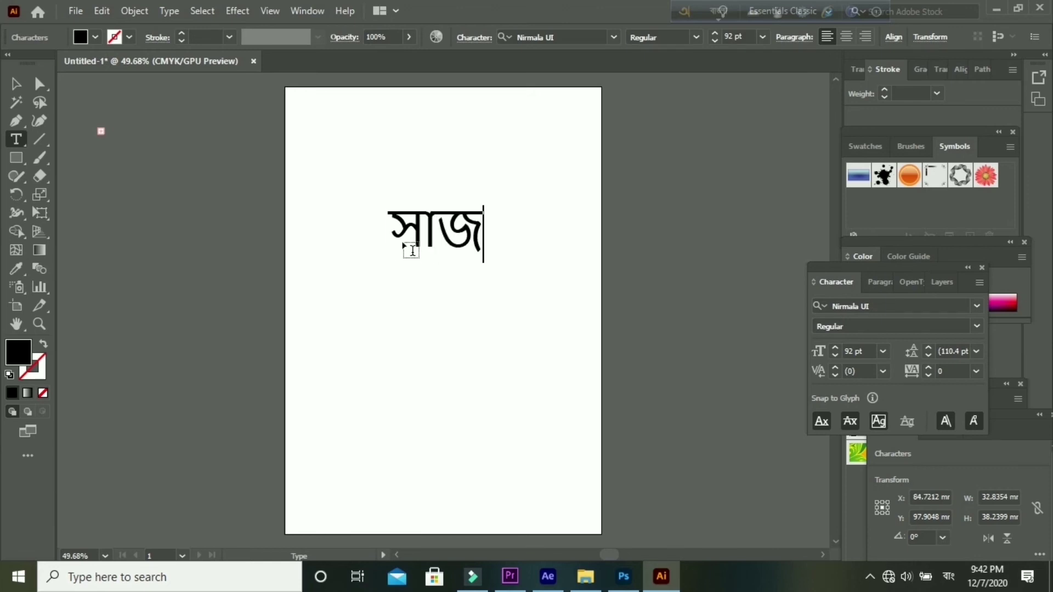
text(্জা)
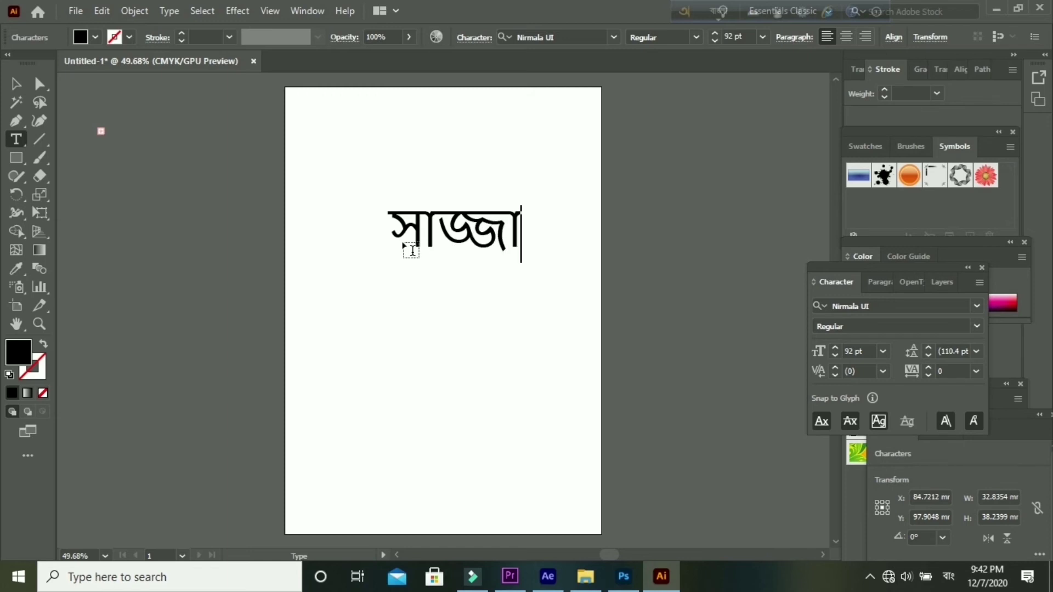
text(ত)
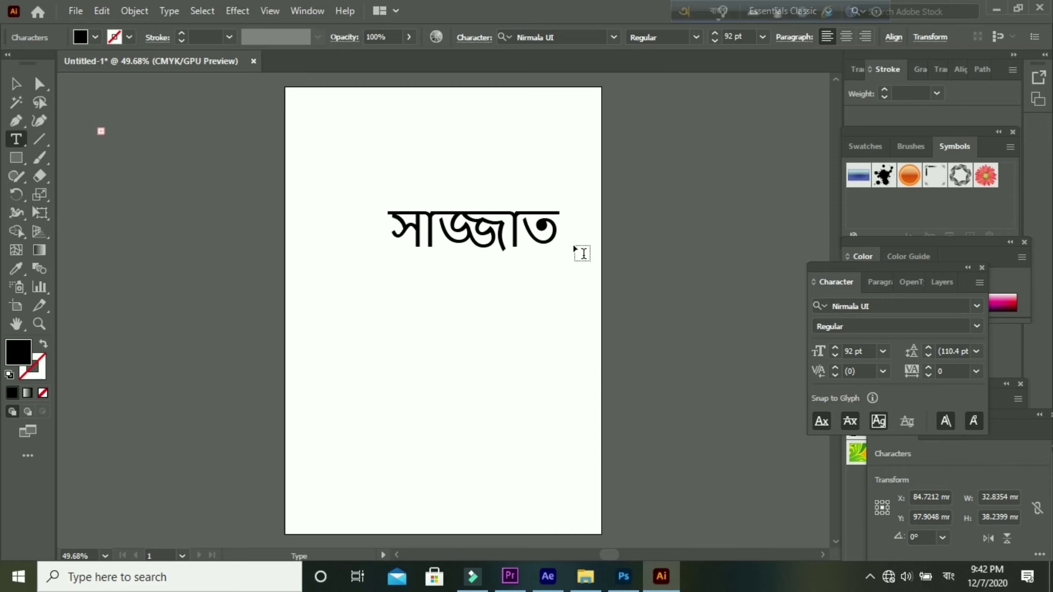
In Premiere Pro, set the text engine in the Graphics preferences to South Asian and Middle Eastern and save it
mouse_move(627, 577)
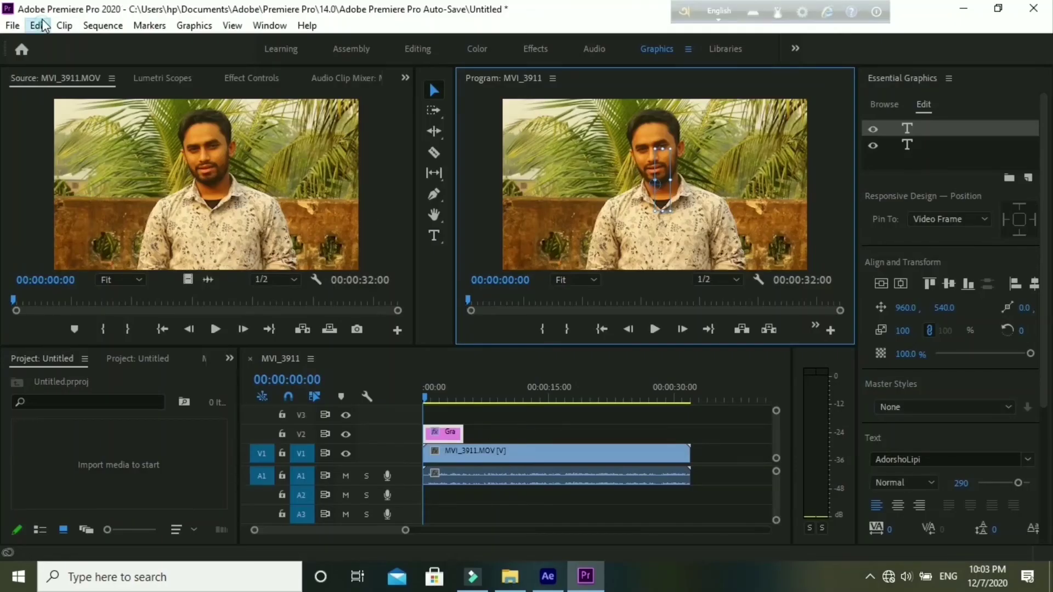
click(39, 26)
mouse_move(85, 496)
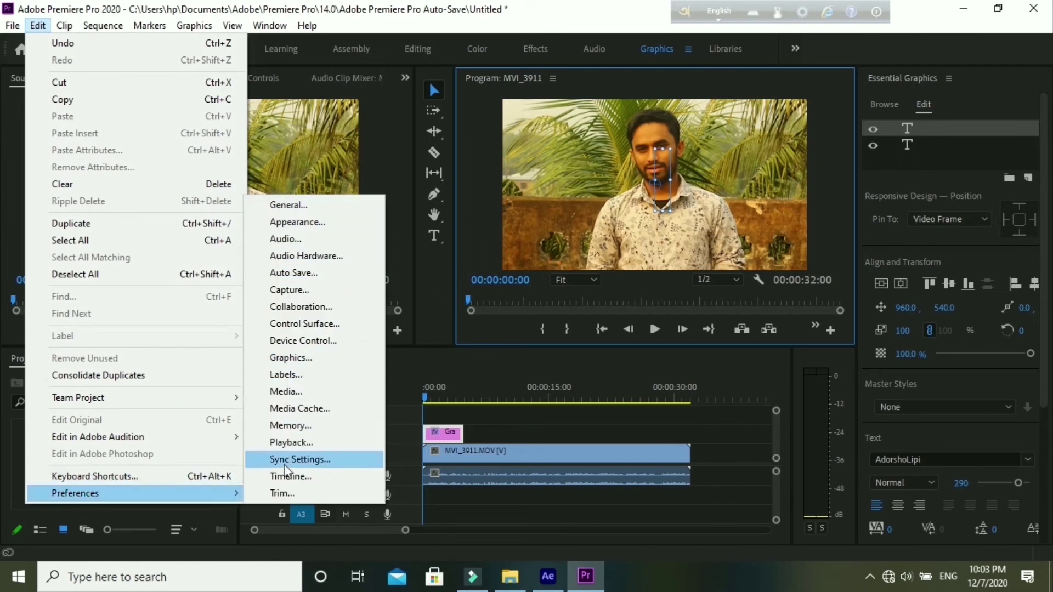
click(298, 357)
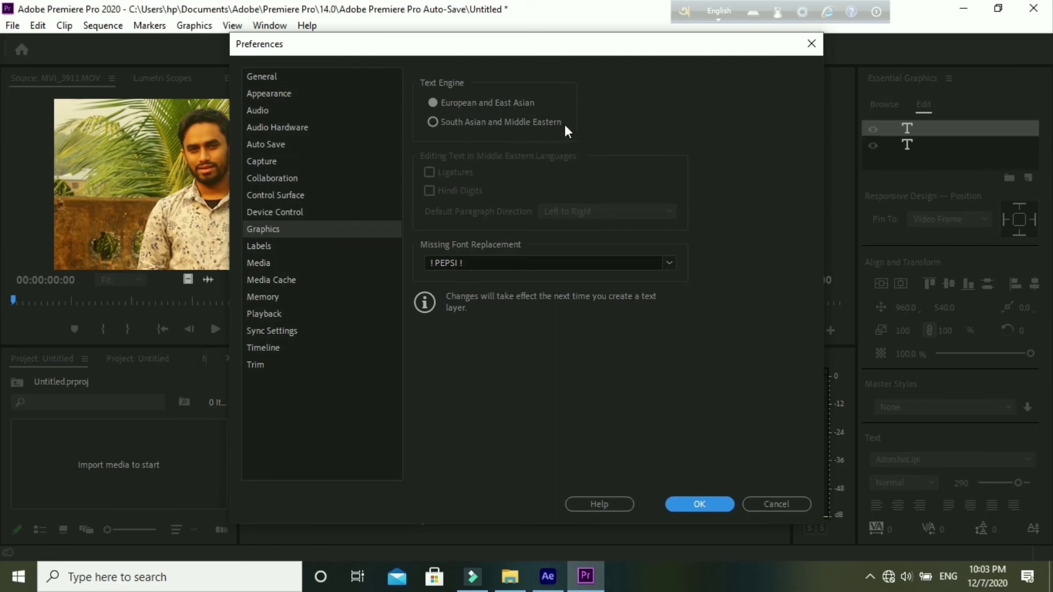
click(435, 121)
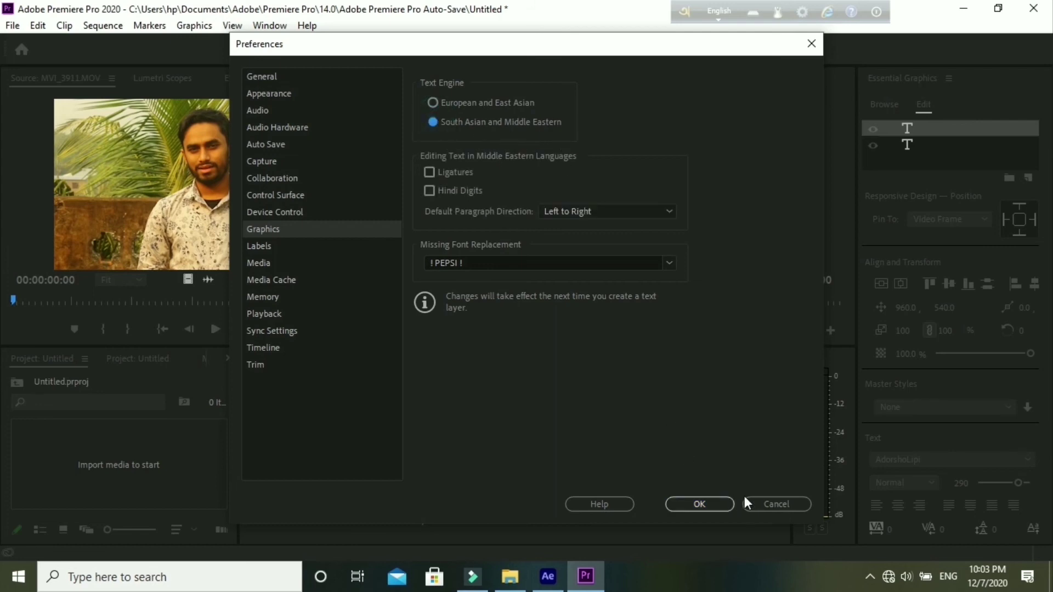
click(701, 505)
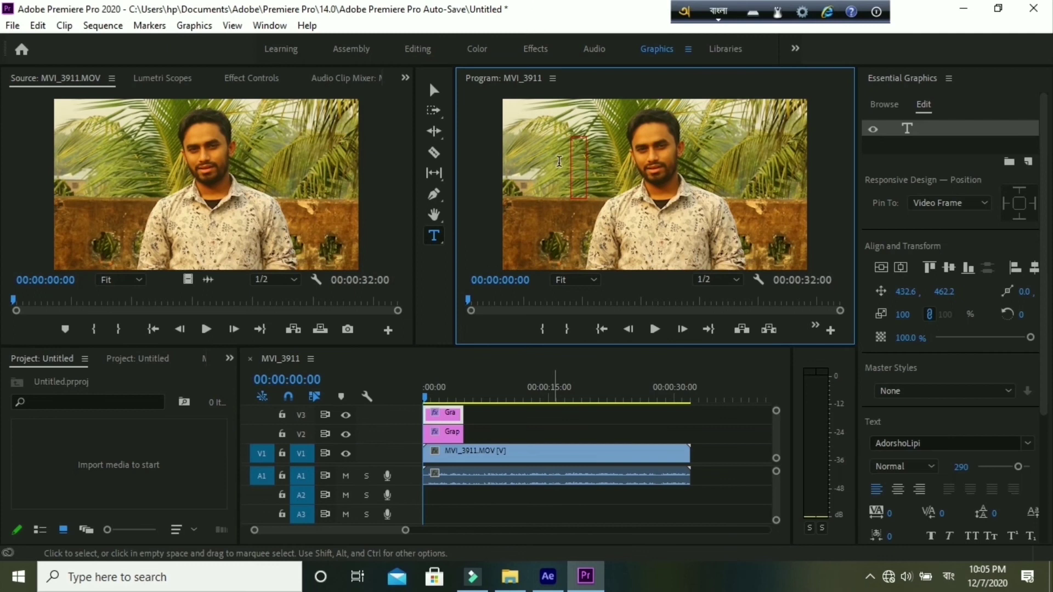
Write "আল্লাহ" in the new text layer over the video and switch to After Effects
text(ী)
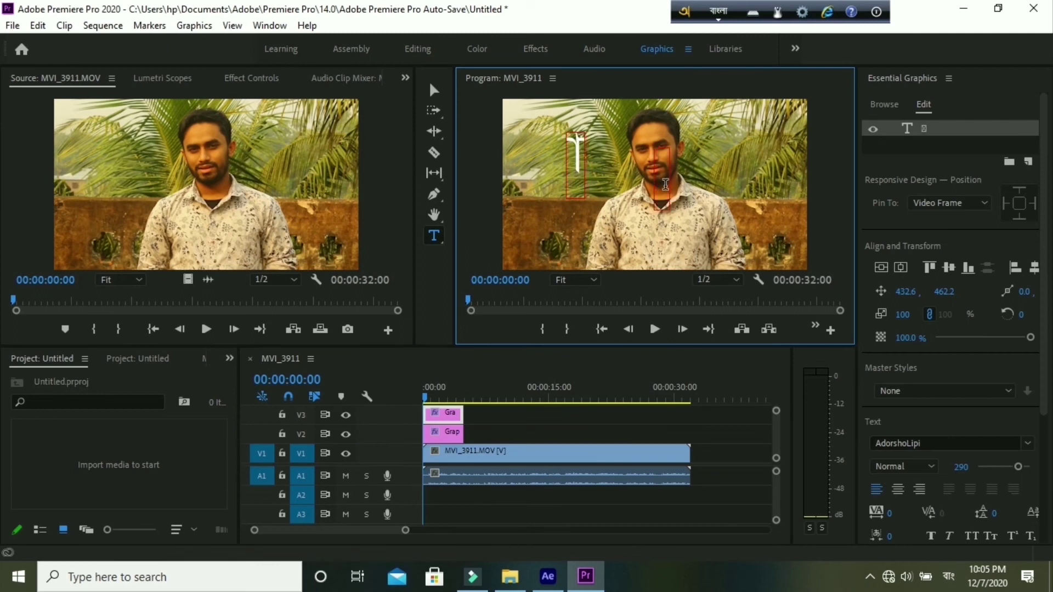
text(আ)
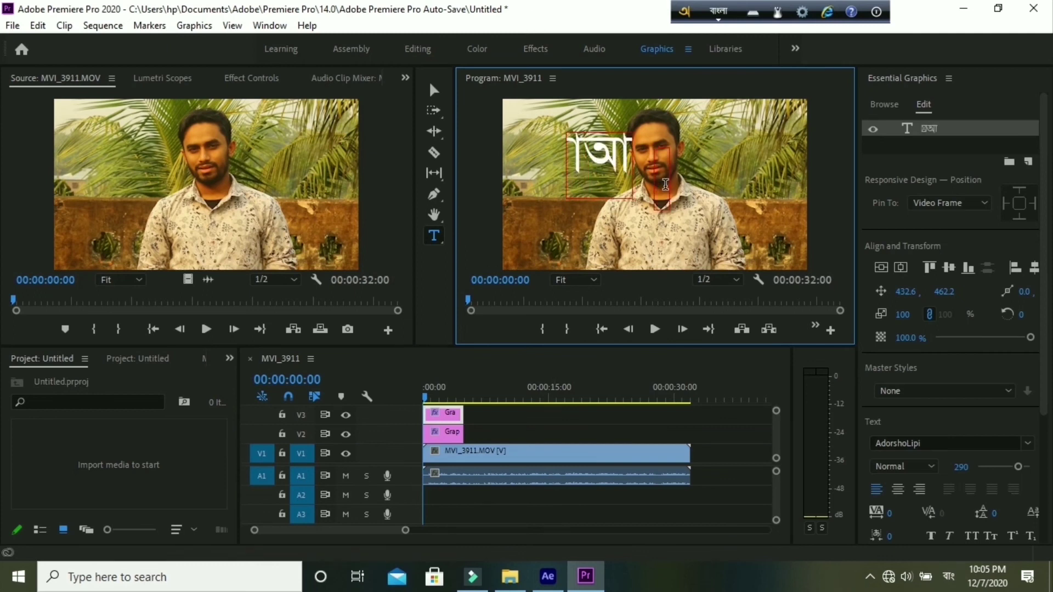
key(BackSpace)
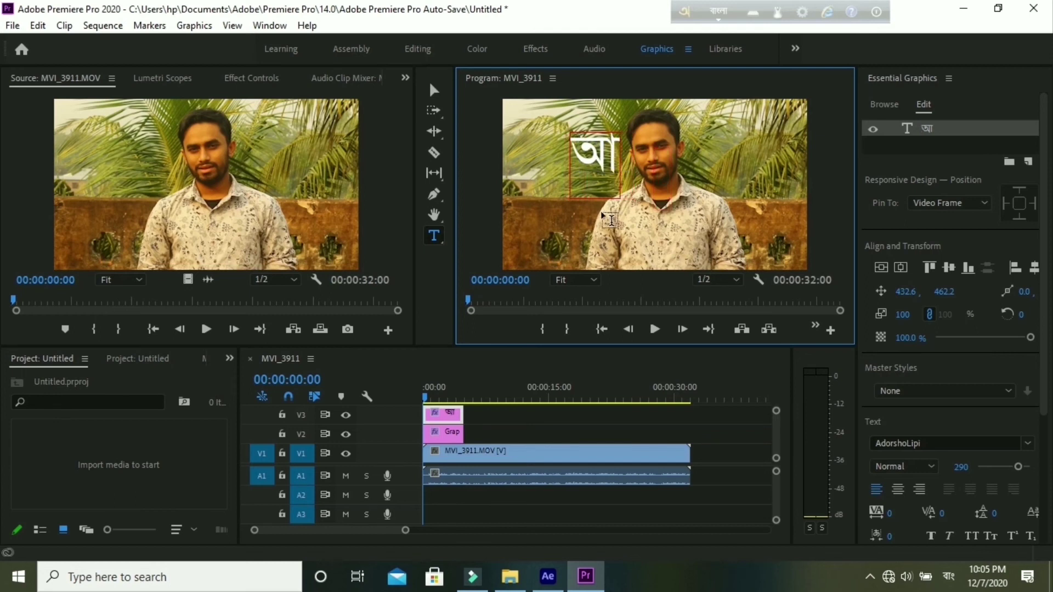
text(ল)
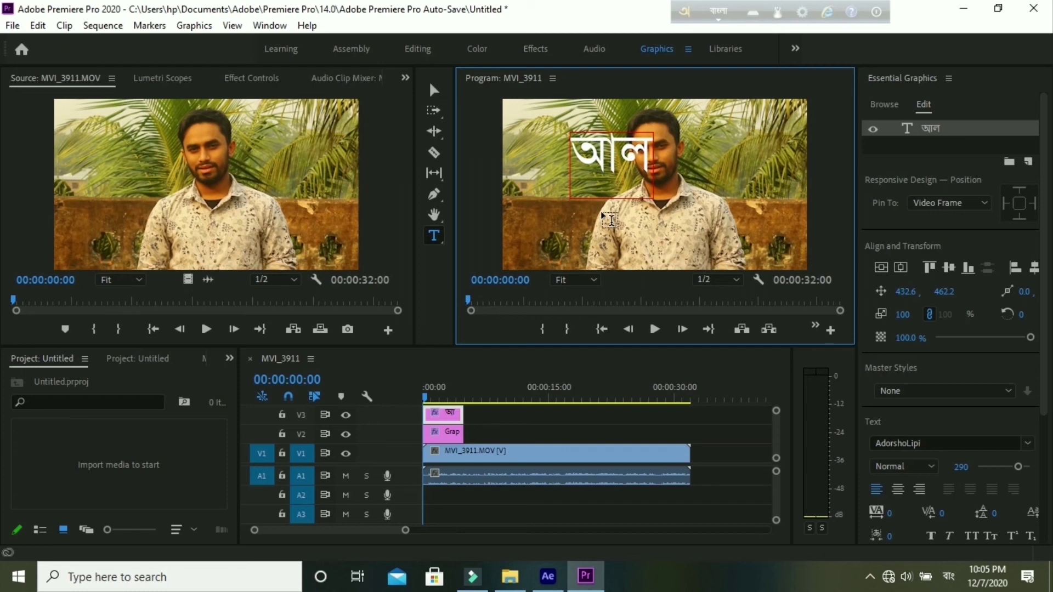
text(্ল)
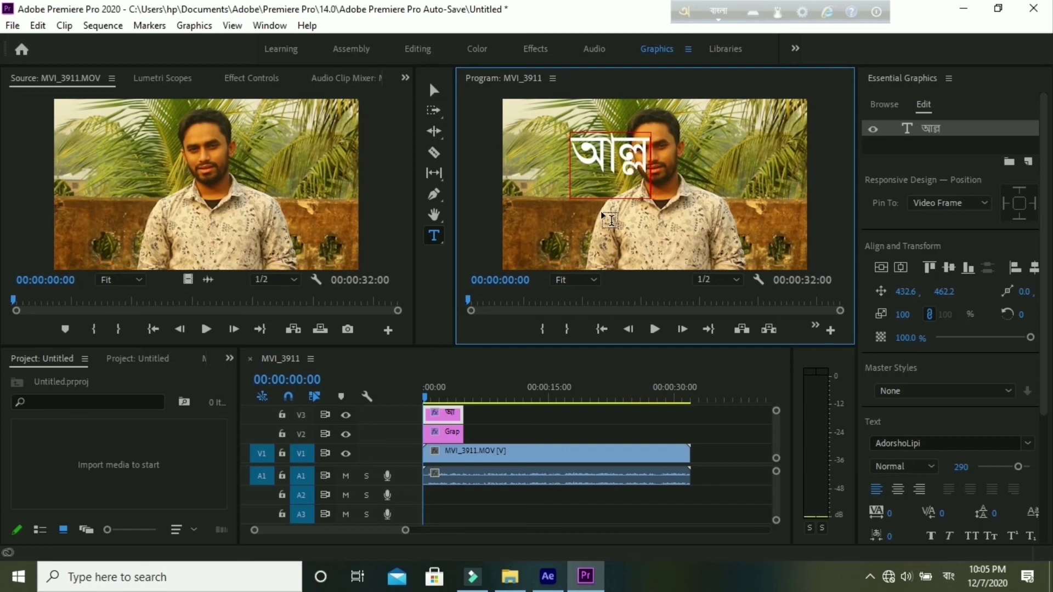
text(াহ)
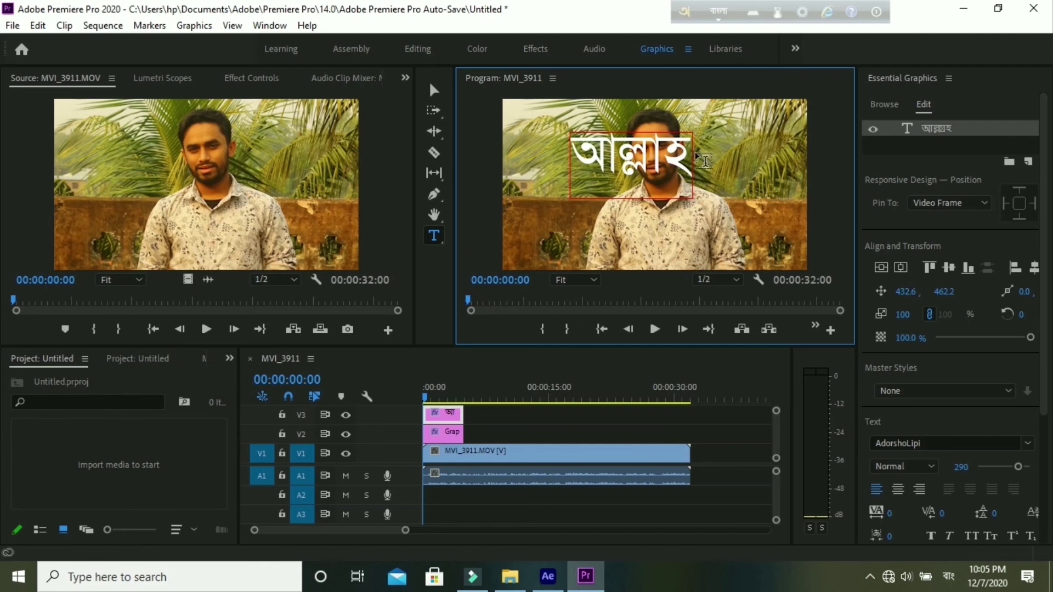
click(549, 585)
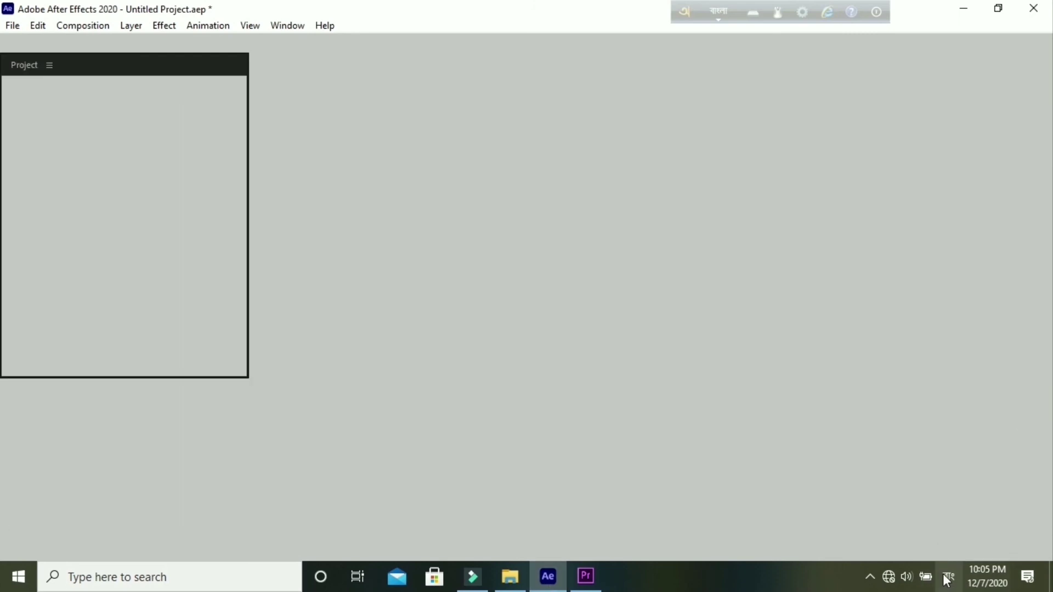
click(871, 576)
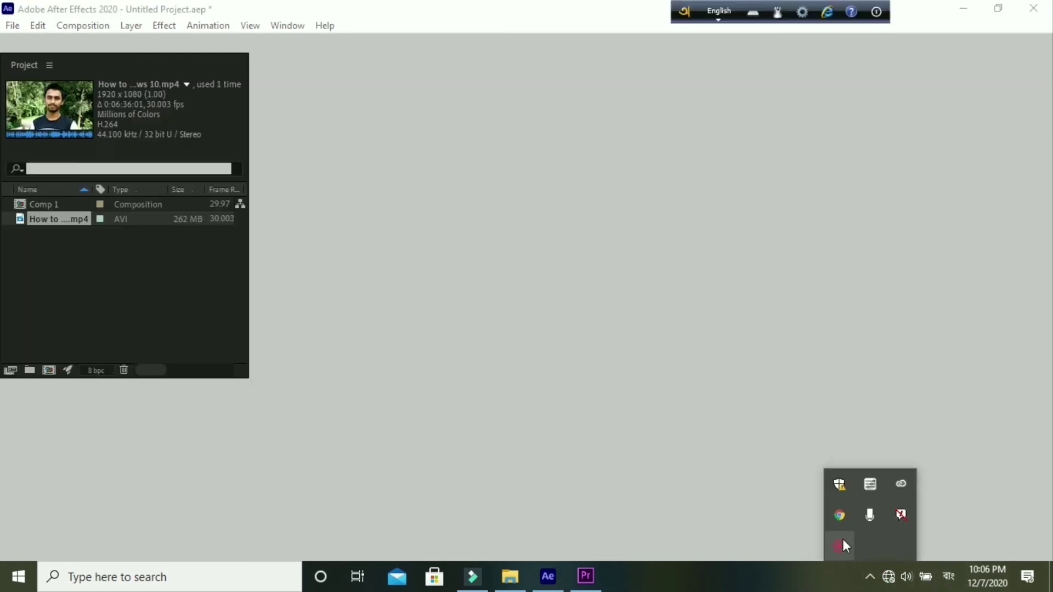
right_click(839, 542)
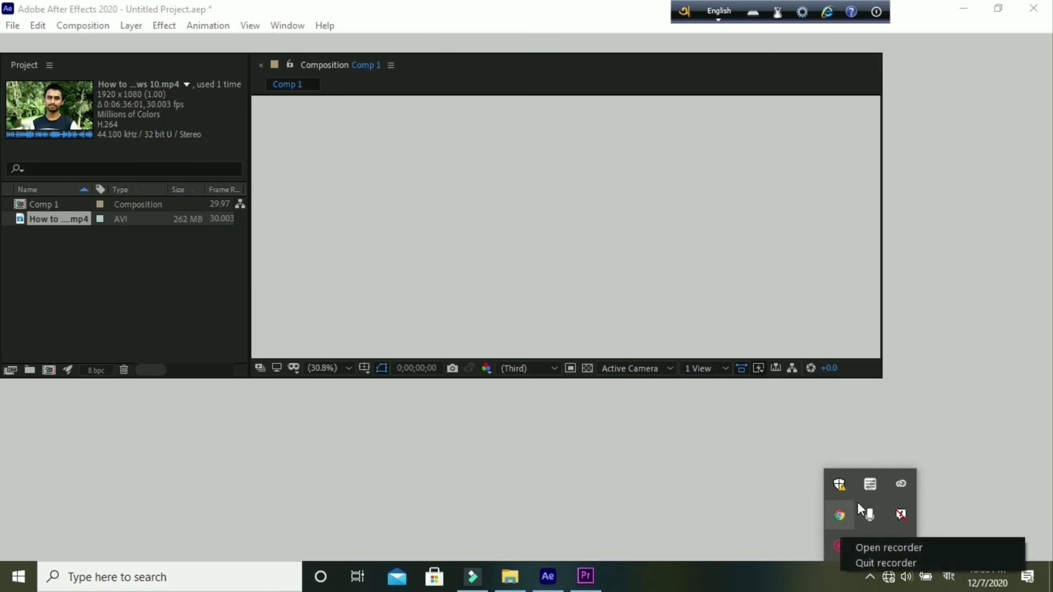
click(870, 548)
click(845, 548)
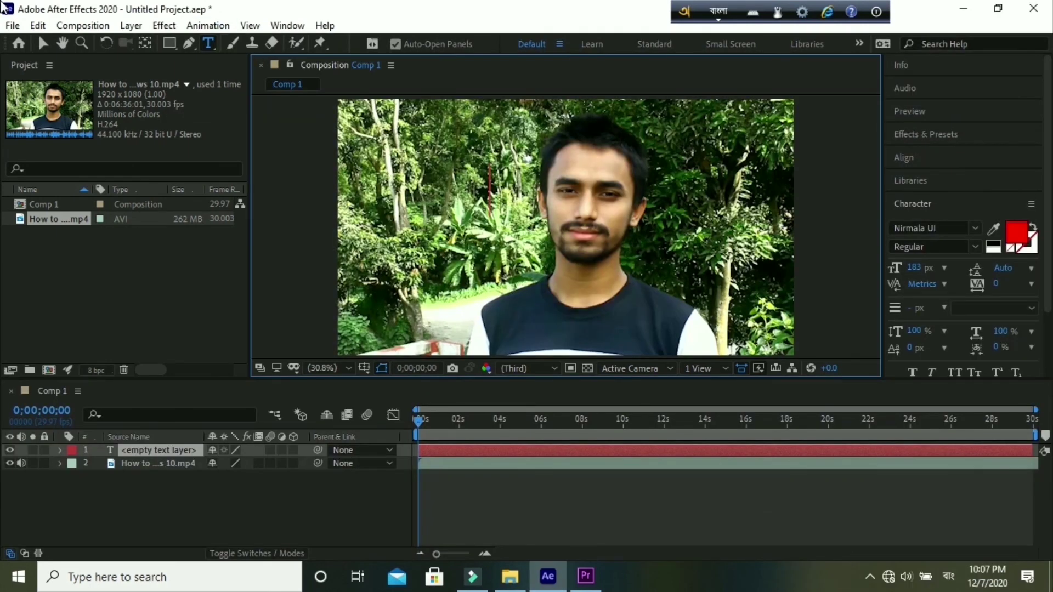
Set the text engine in the Type preferences to South Asian and Middle Eastern and save the change
click(39, 25)
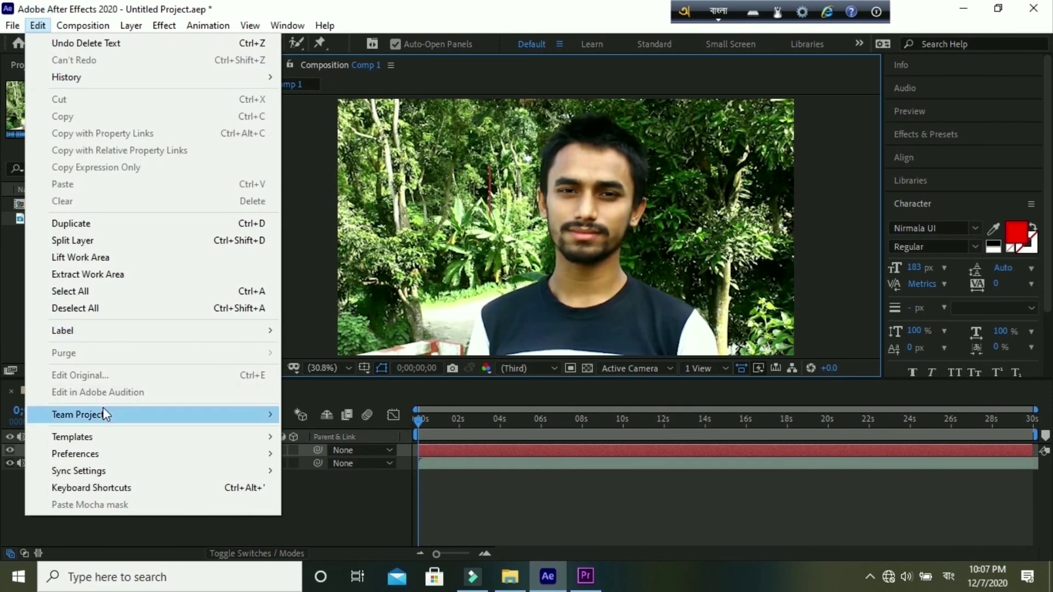
mouse_move(90, 455)
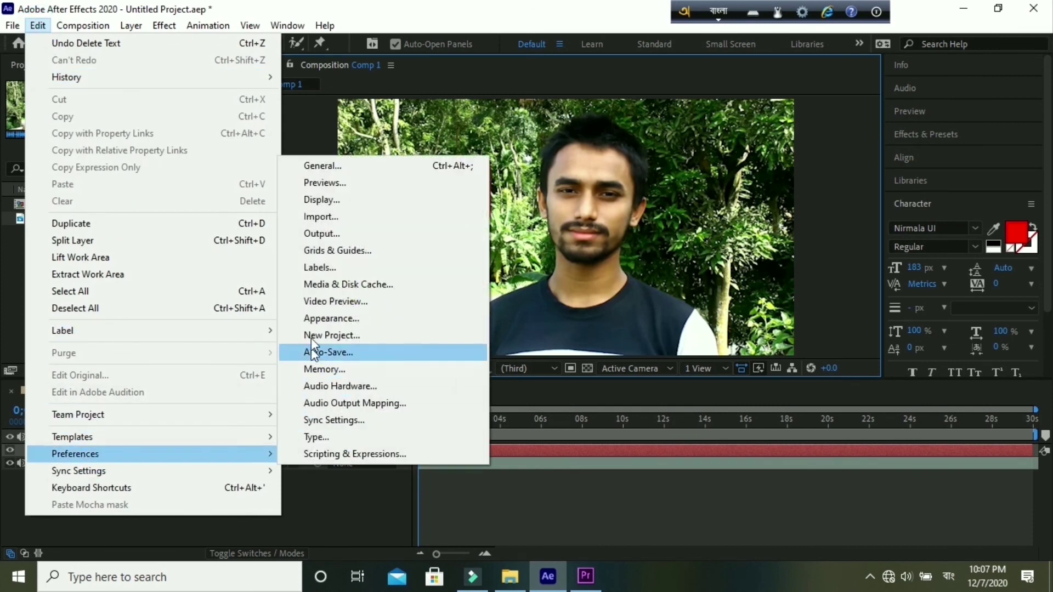
click(329, 437)
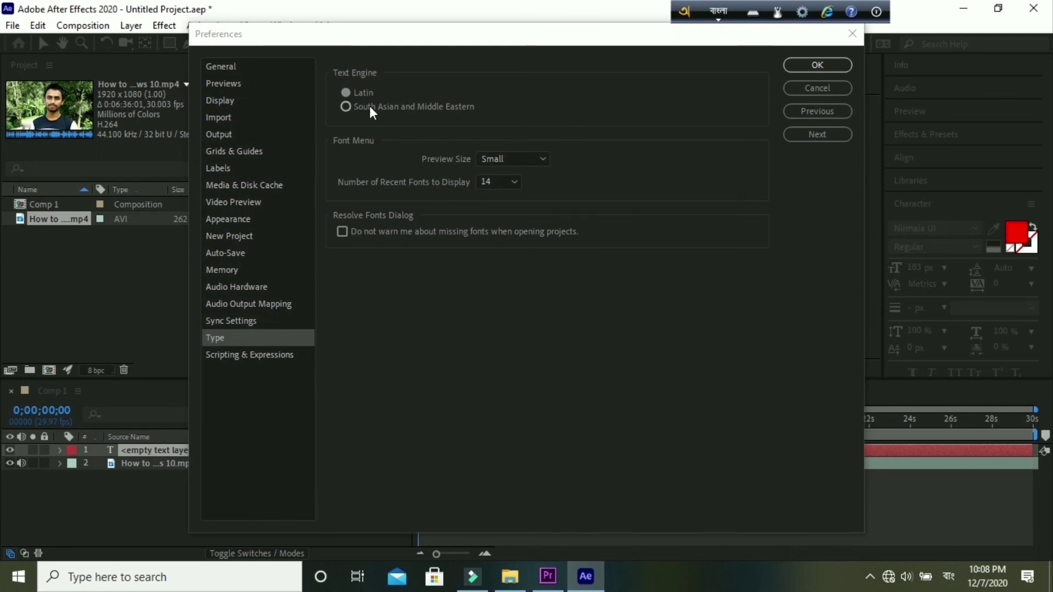
click(350, 108)
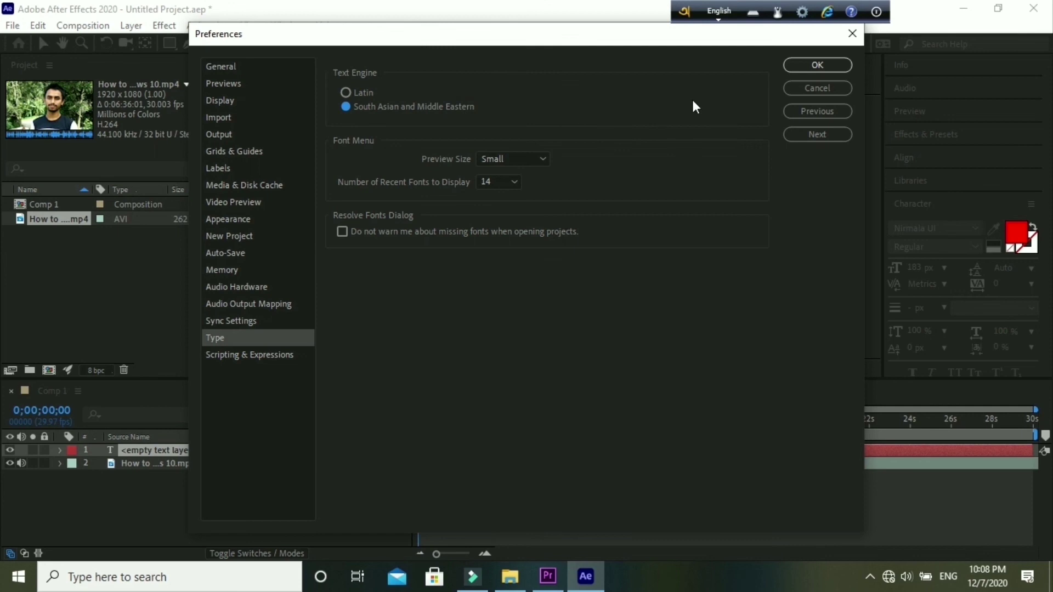
click(816, 65)
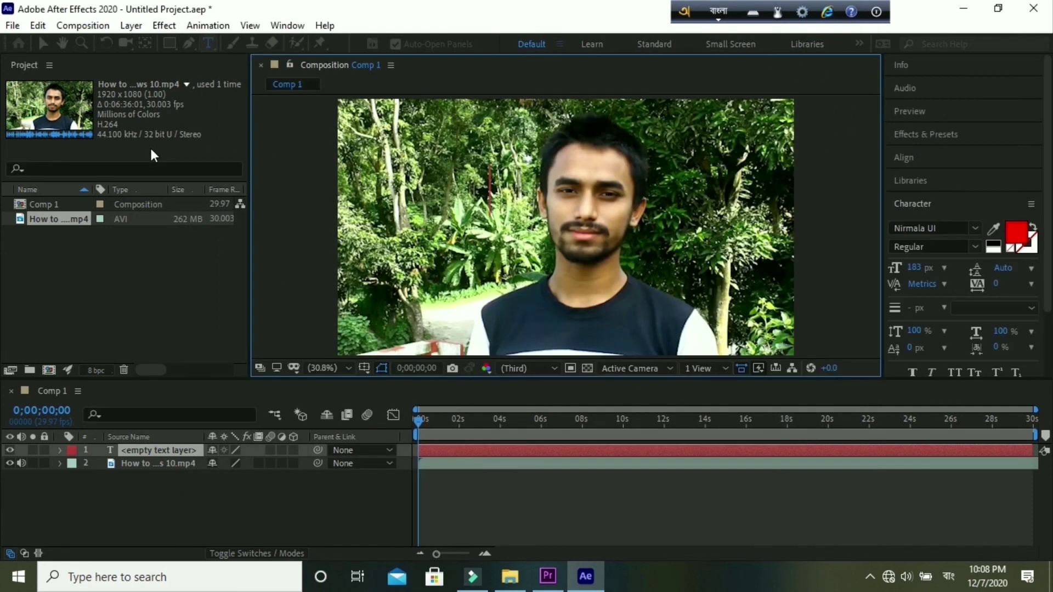
Try writing a sample Bangla name with a conjunct letter in the red 183 px Nirmala UI text layer and erase it
text(াতা)
key(BackSpace)
key(BackSpace)
key(BackSpace)
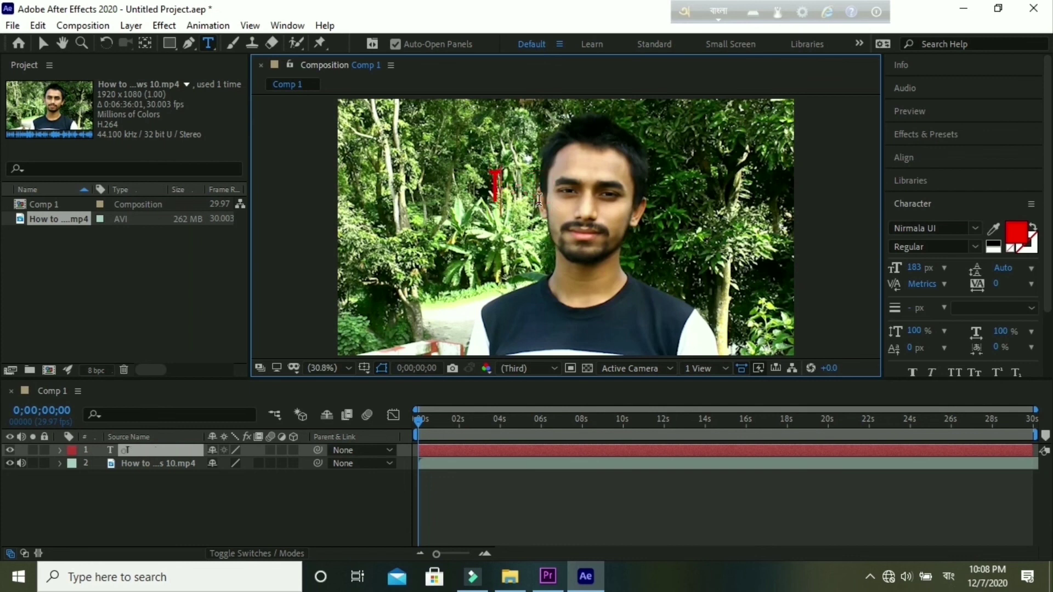
text(সা)
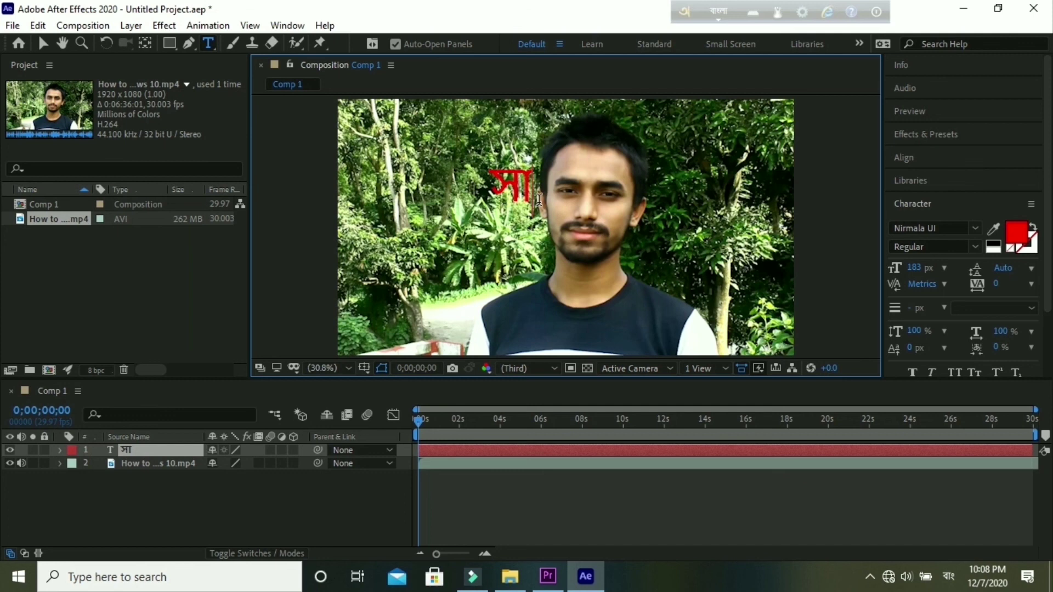
text(জ)
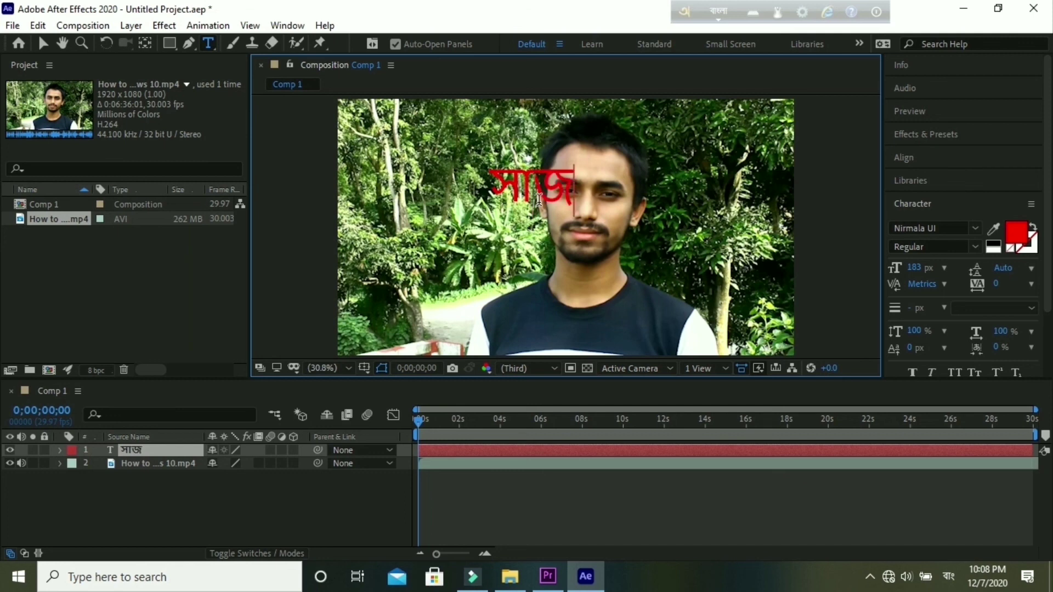
text(্জা)
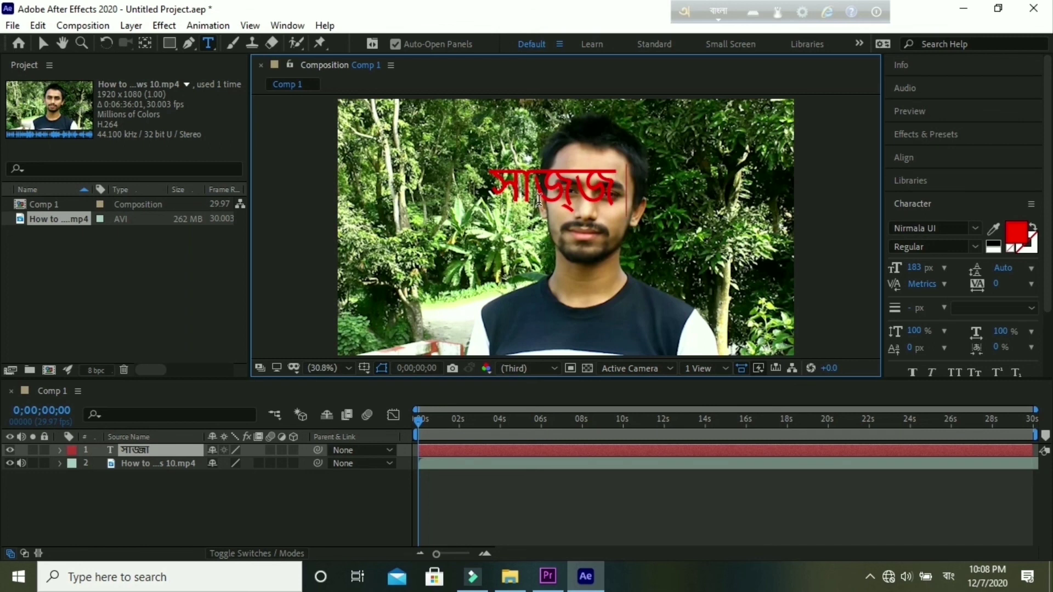
key(BackSpace)
key(BackSpace)
key(BackSpace)
key(BackSpace)
key(BackSpace)
key(BackSpace)
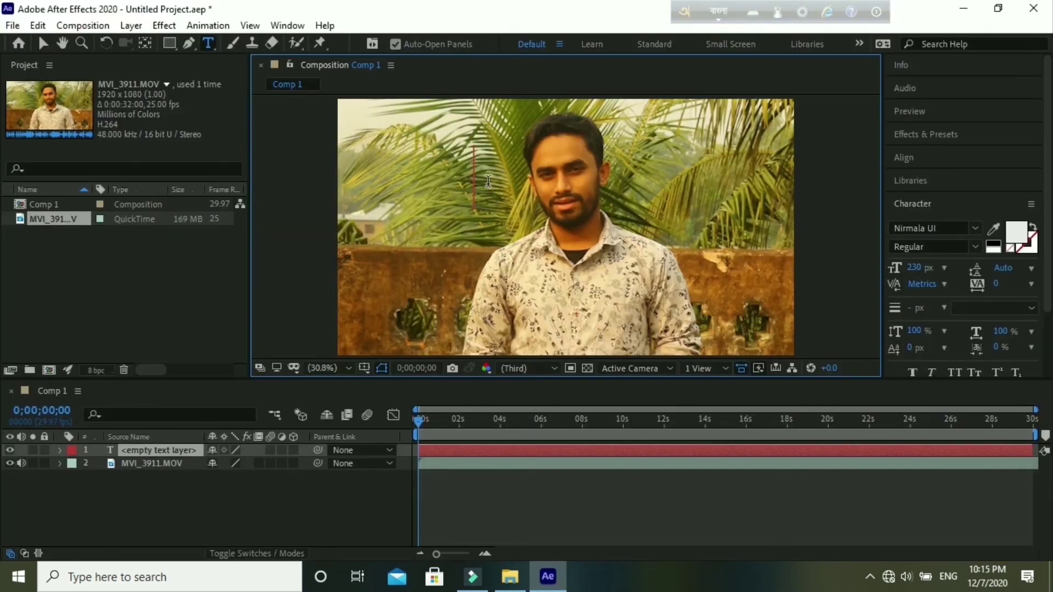
Write the sample Bangla name with its conjunct letter in the empty 230 px Nirmala UI text layer and minimize the program
text(সা)
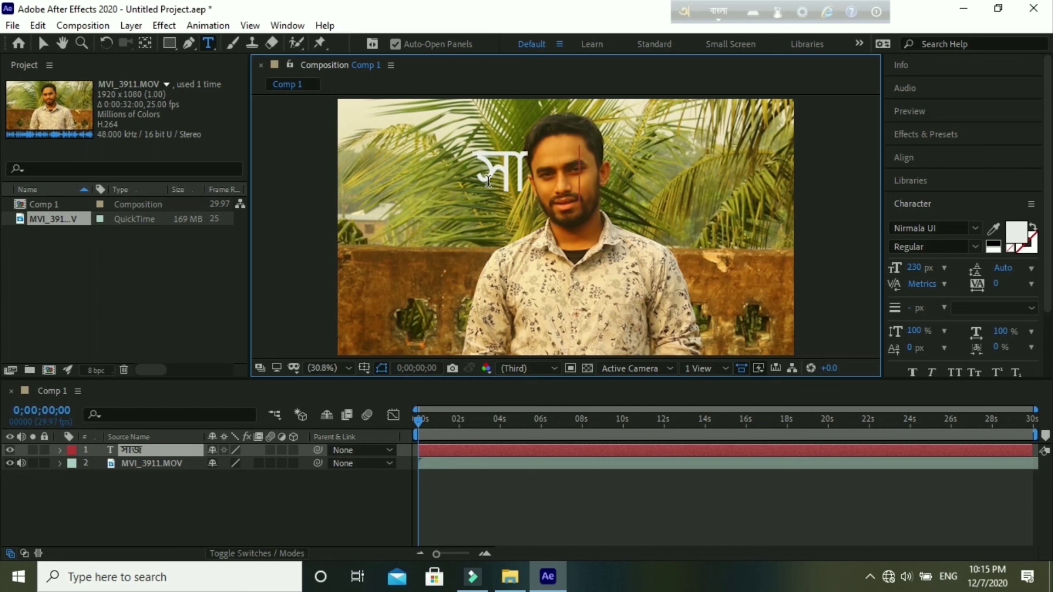
text(জ)
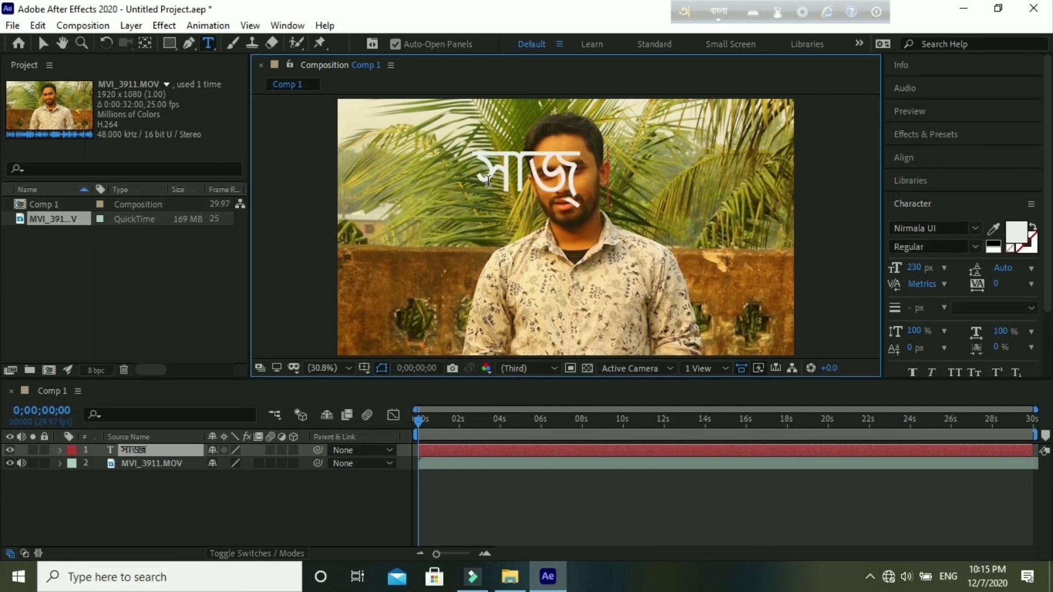
text(্জাত)
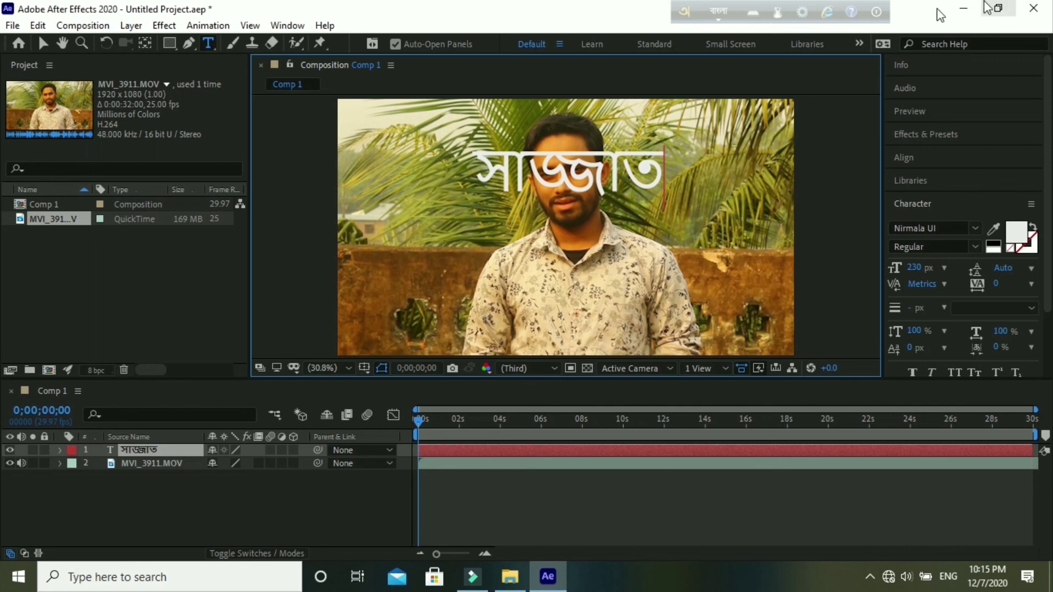
click(966, 8)
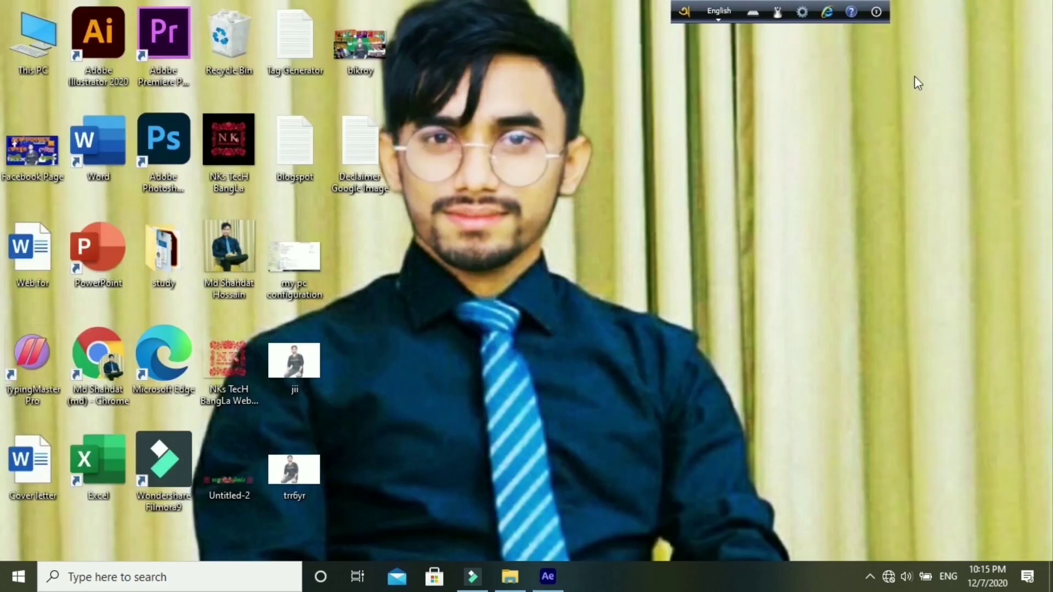